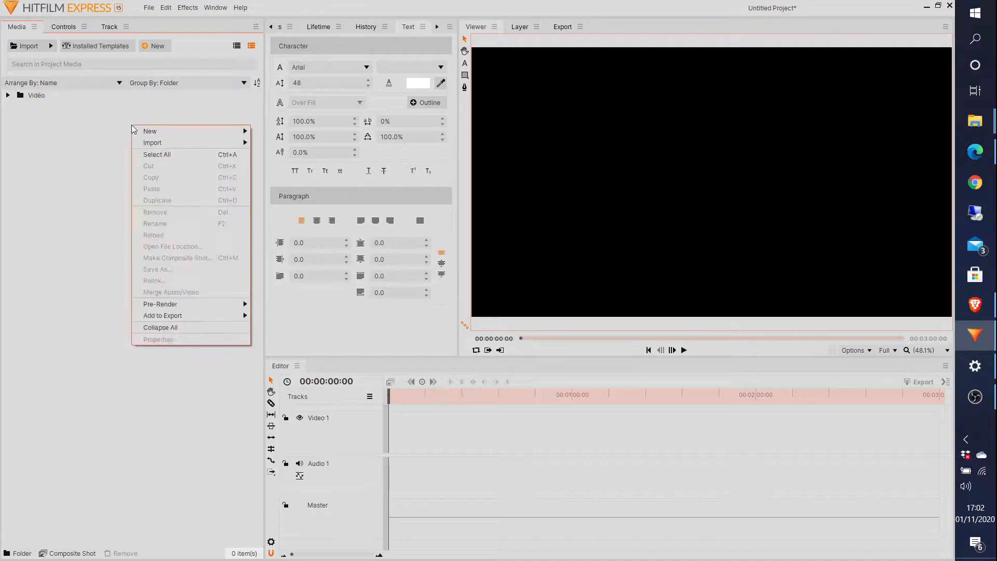
Create a new folder named Musique in the project media
mouse_move(166, 132)
left_click(272, 154)
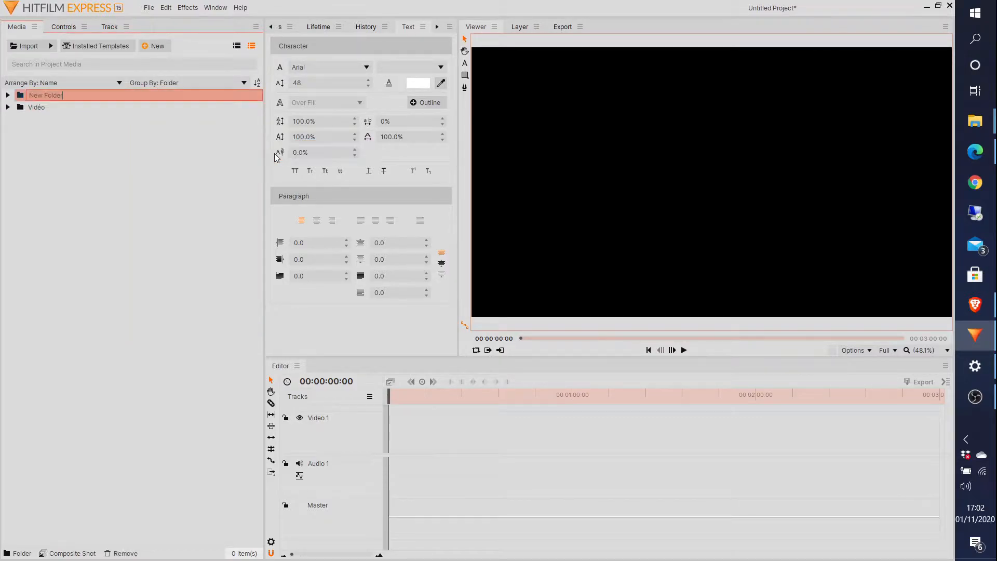
type("Musique")
key("Return")
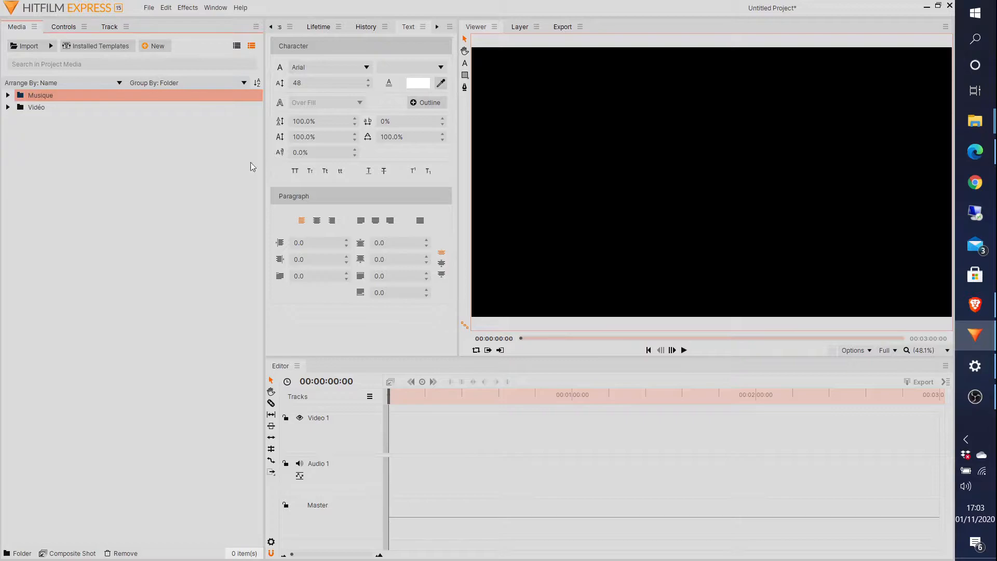
Create another media folder at the same level and name it CompositeShot
right_click(76, 134)
mouse_move(114, 139)
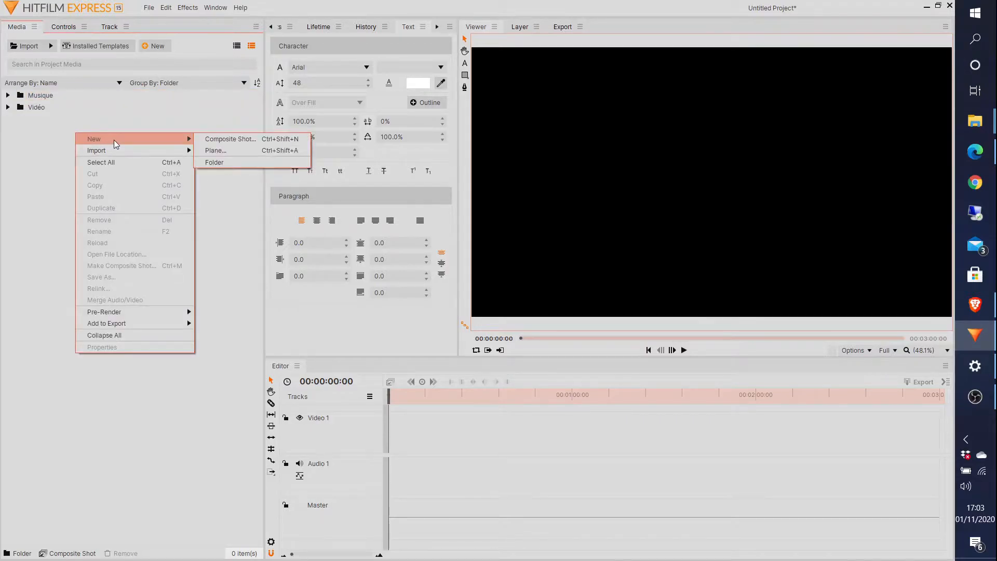
left_click(207, 161)
type("Co")
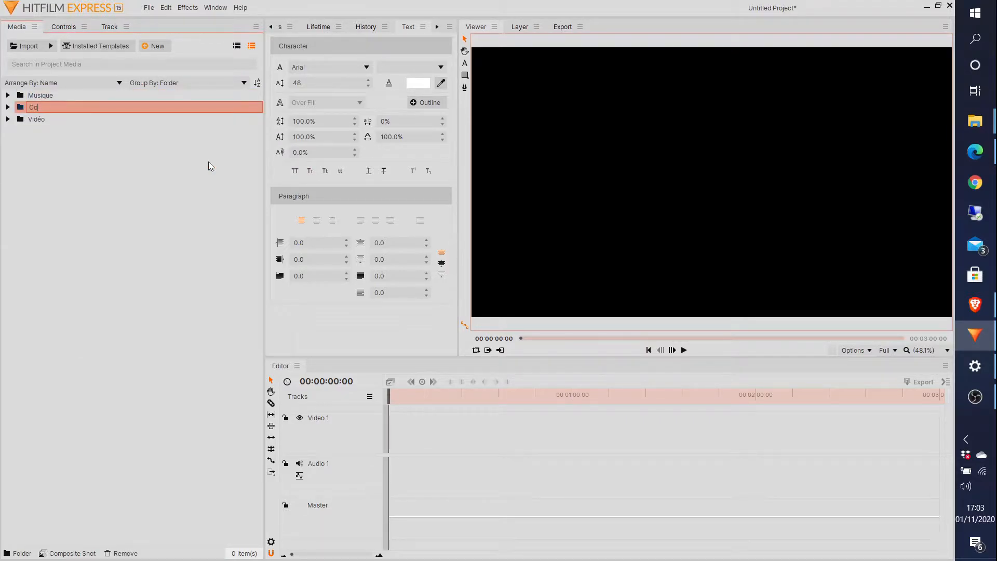
type("mpiositeShto")
key("BackSpace")
key("BackSpace")
type("ot")
key("Return")
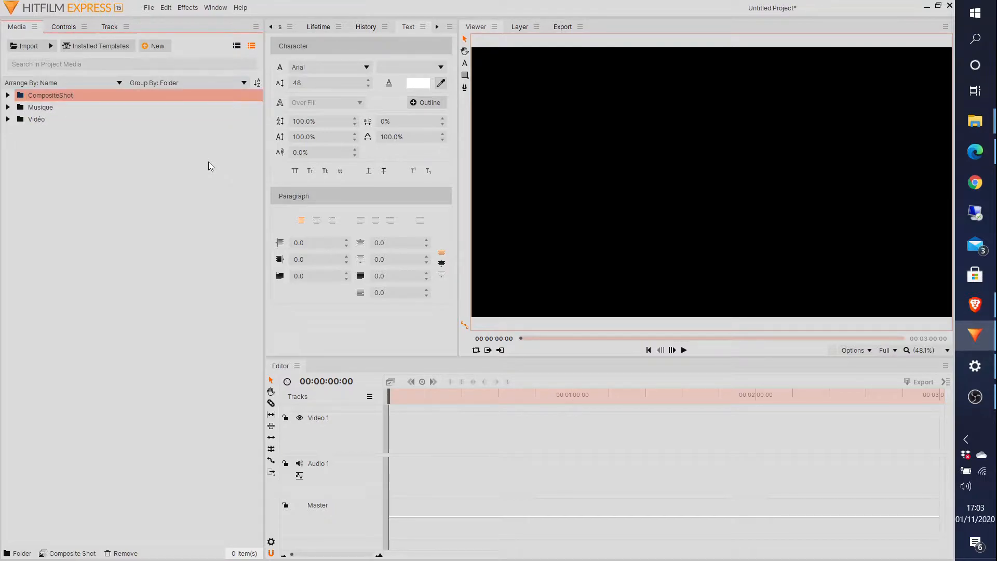
Import Background Smoke.mp4, Particles.mov and Smoke Wisp.mov from the titre_animé folder into the Vidéo folder
double_click(34, 120)
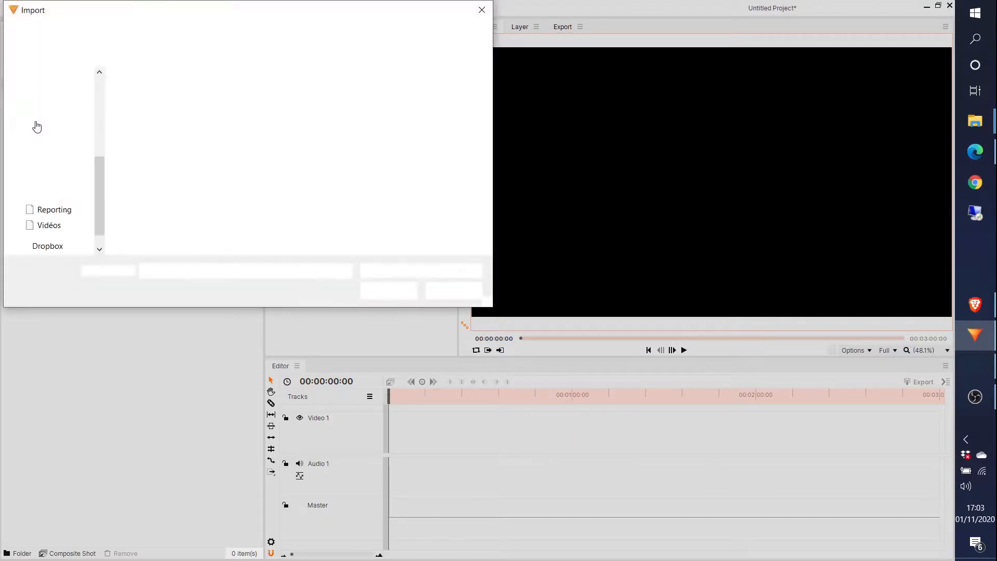
left_click(144, 111)
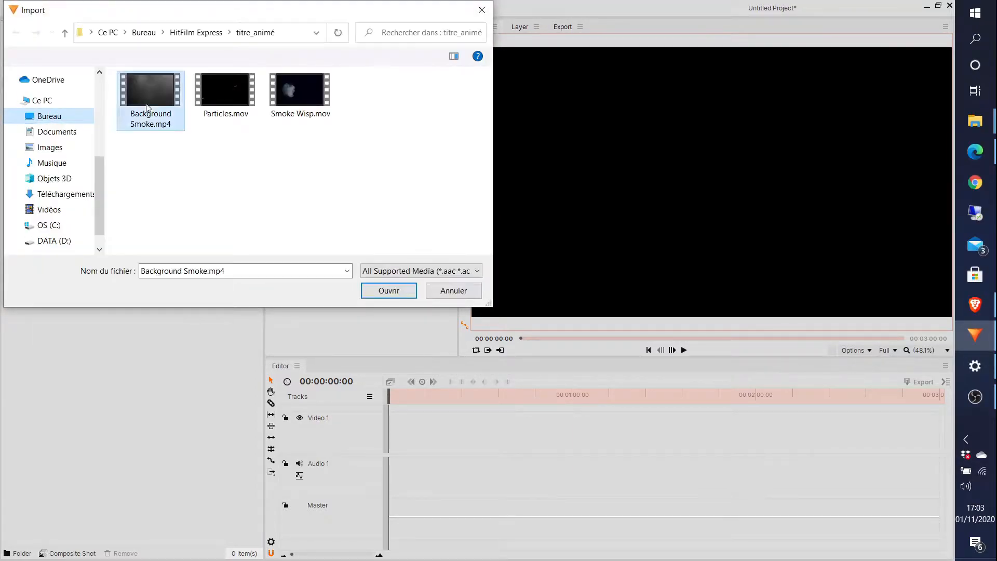
left_click(301, 99, "shift")
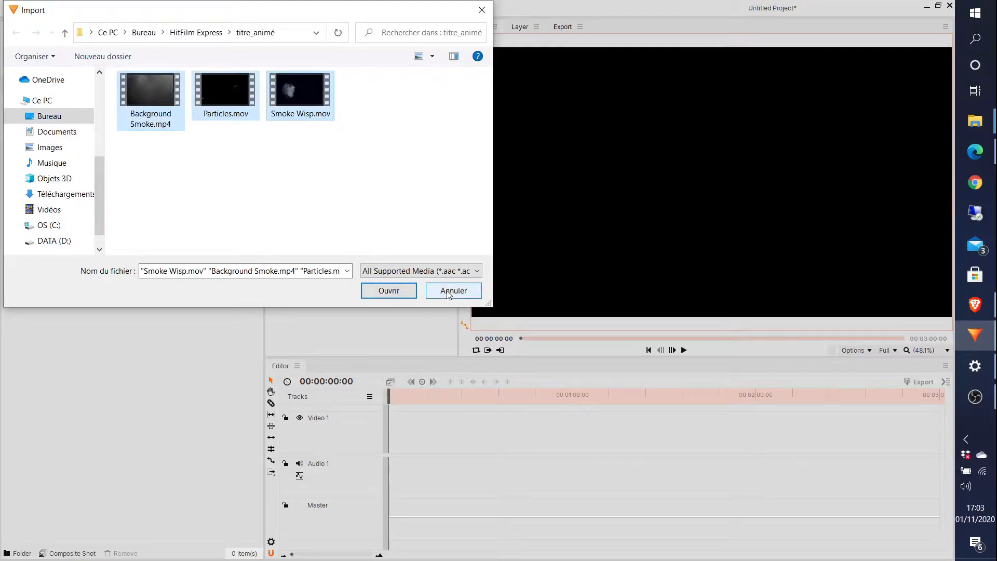
left_click(394, 291)
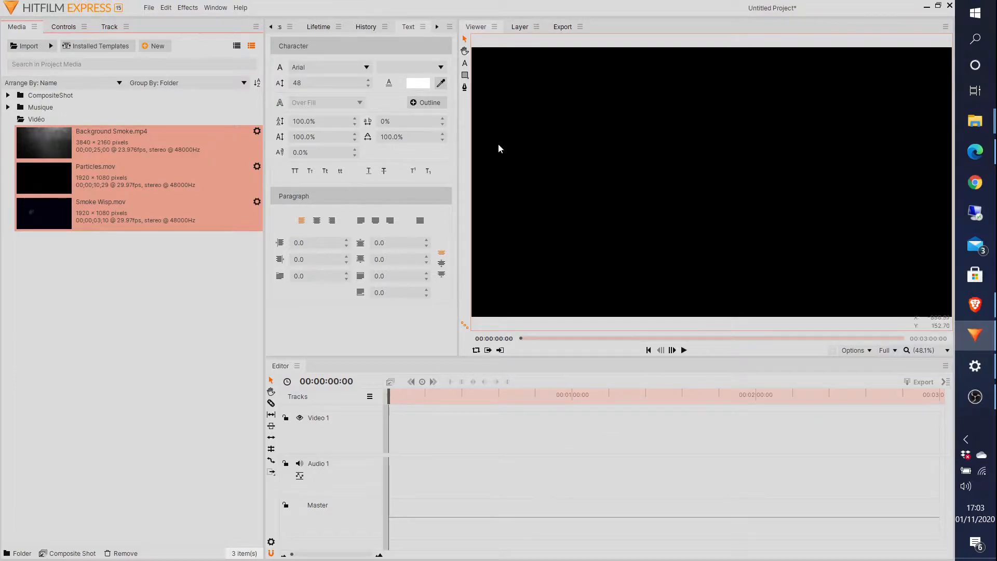
Add a text object reading CINEMATIC in the viewer with the Text tool
left_click(466, 65)
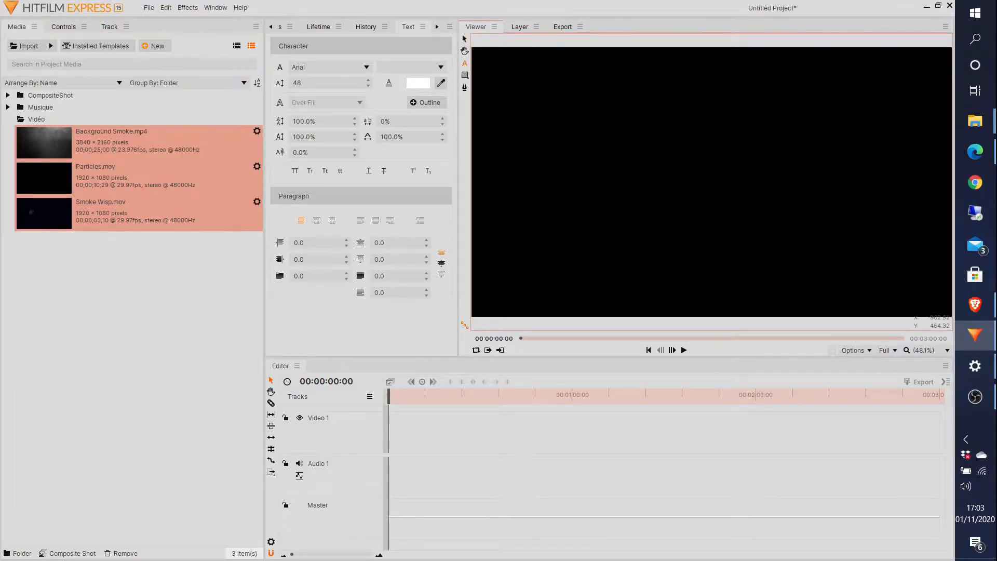
left_click(621, 167)
type("CINEMATIC")
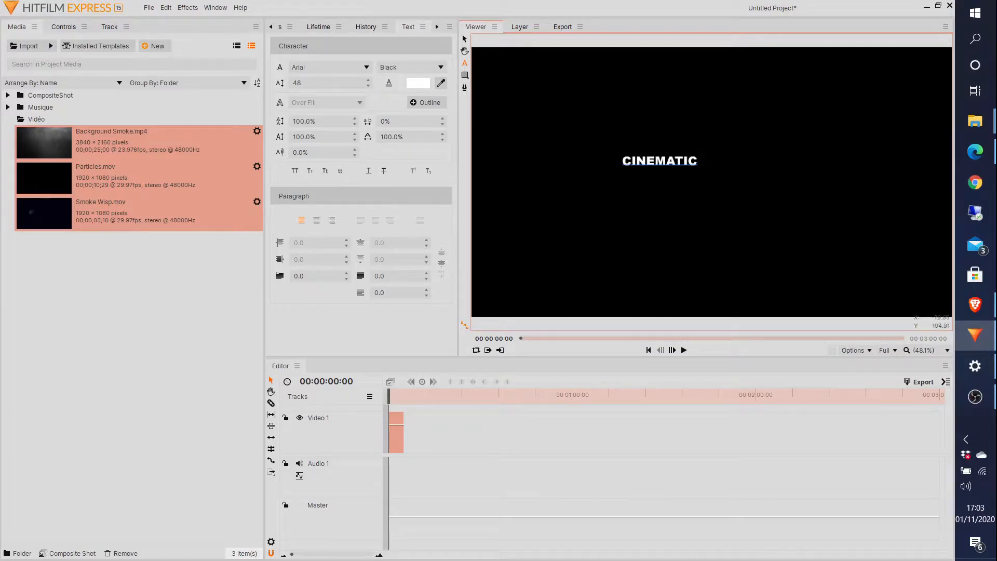
Select the whole CINEMATIC title and change its font to Bell MT
left_click(618, 158)
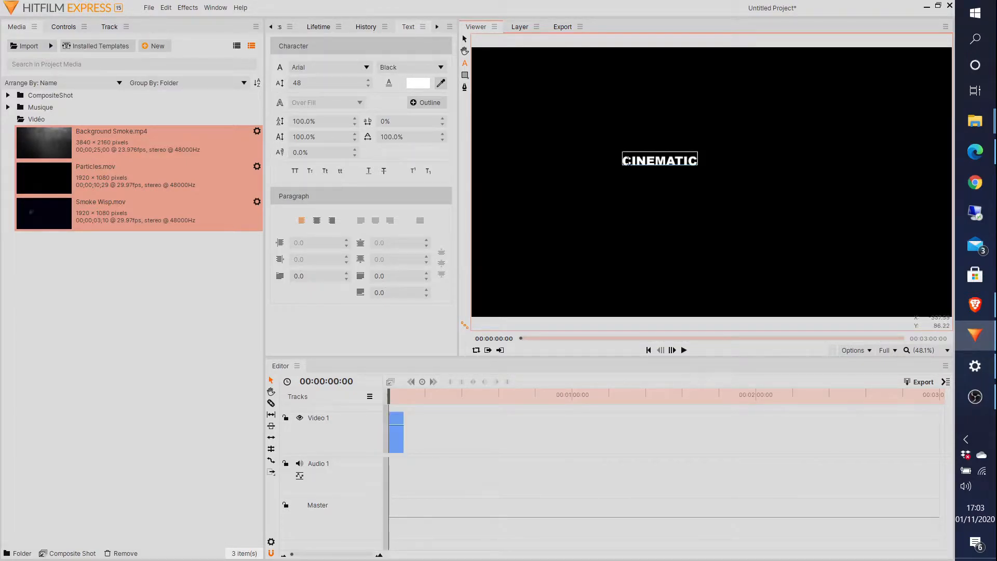
left_click_drag(697, 161, 622, 161)
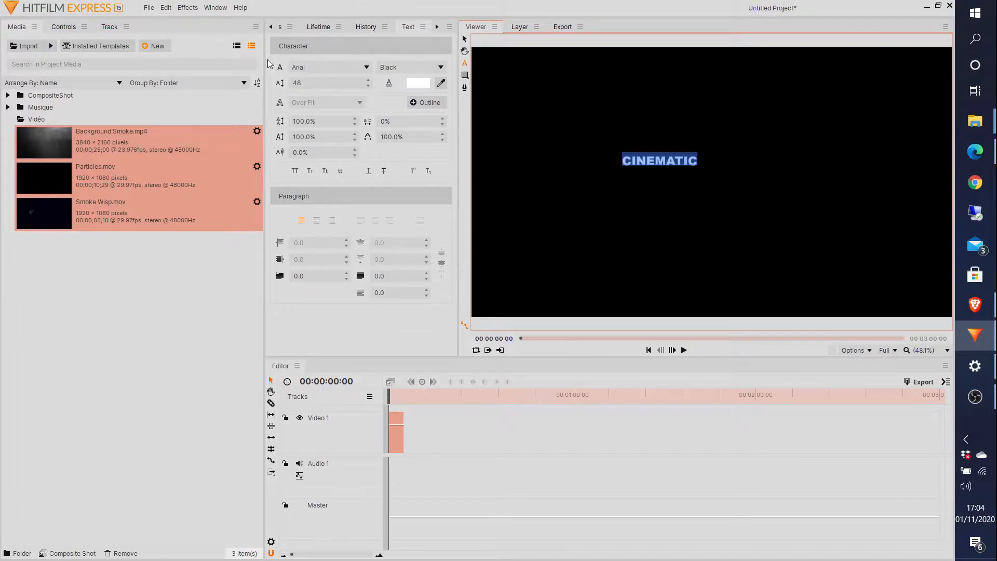
left_click(303, 67)
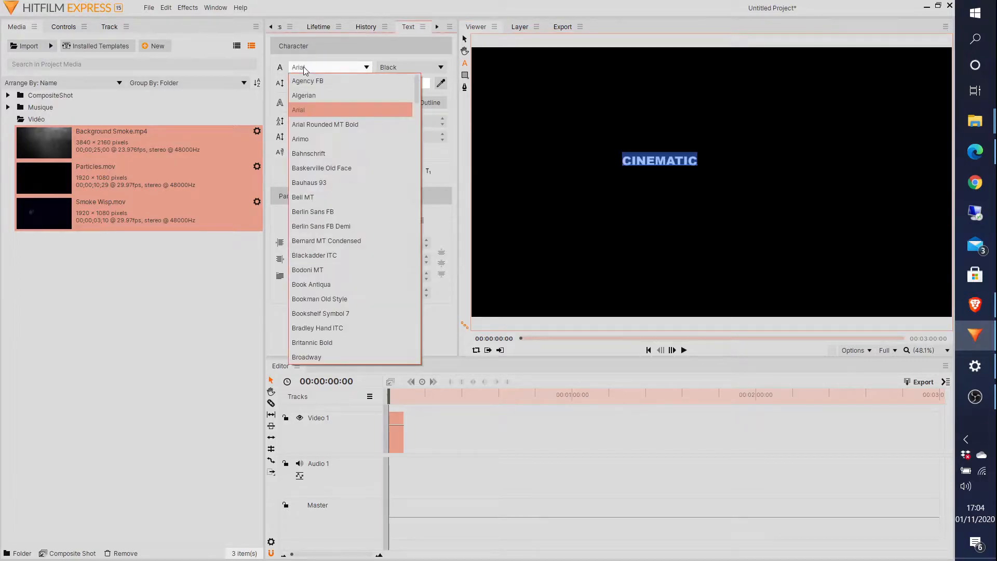
left_click(314, 198)
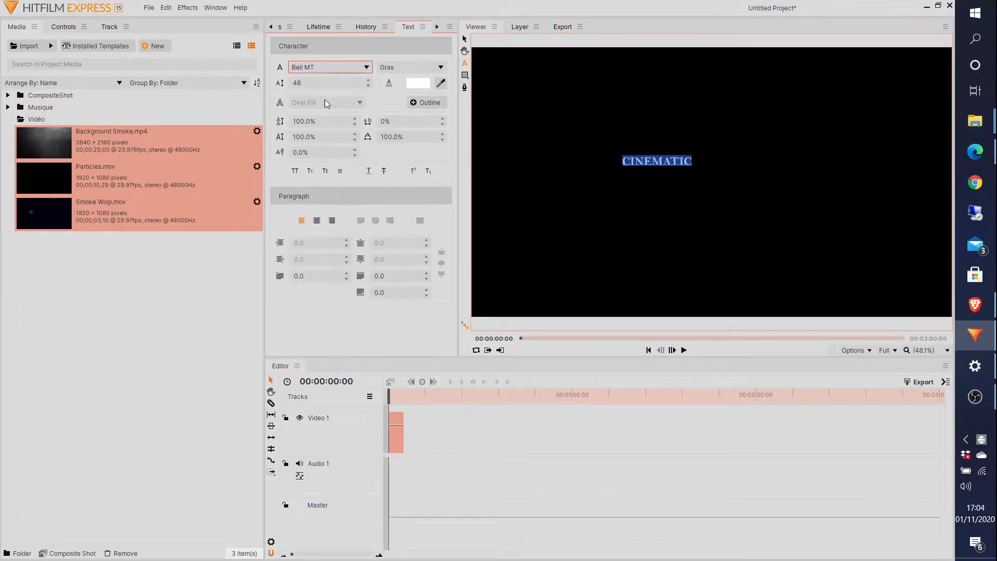
Enlarge the title to font size 158 and centre its paragraph alignment
left_click(301, 82)
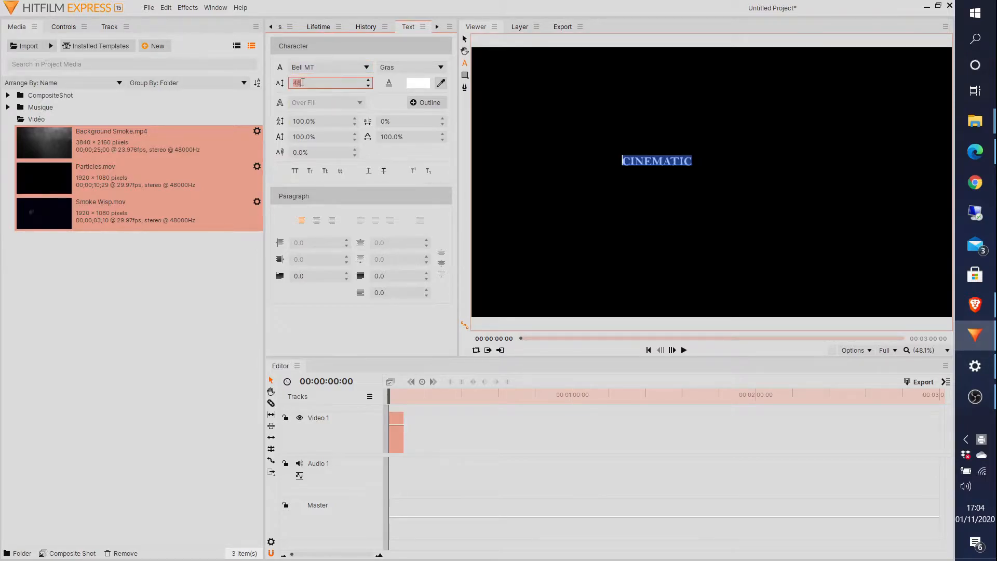
left_click(370, 79)
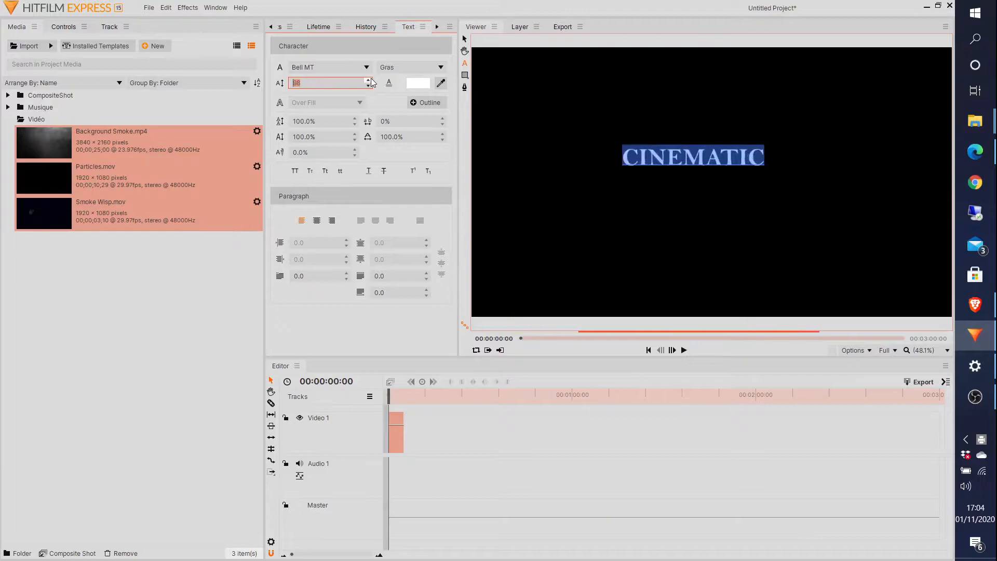
left_click(371, 79)
left_click(371, 79)
left_click(371, 79)
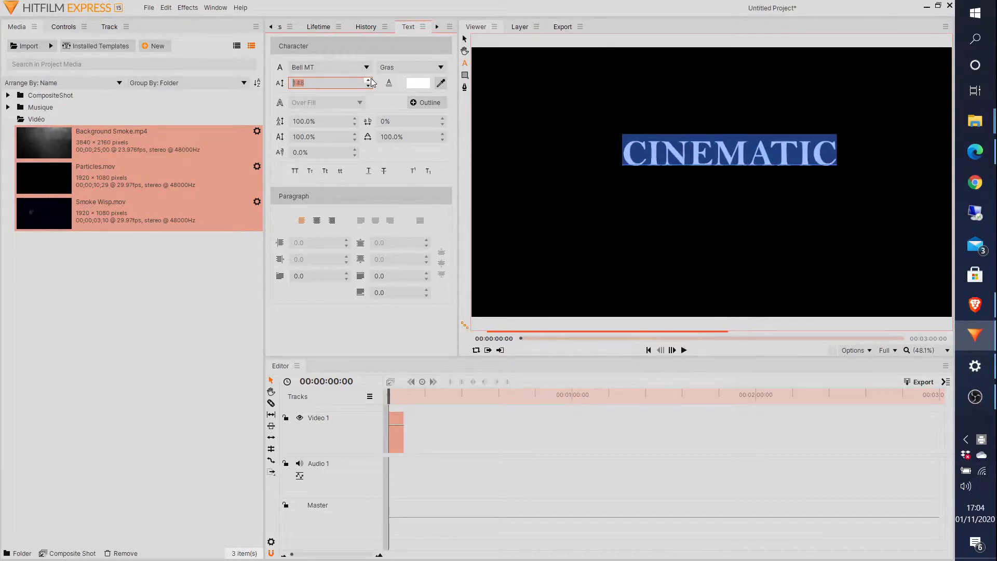
left_click(371, 79)
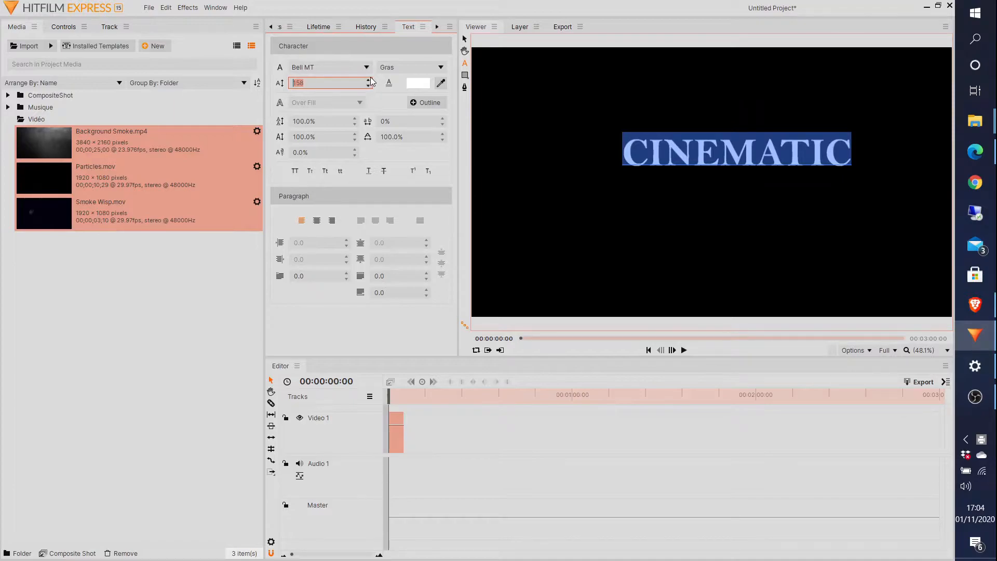
left_click(317, 224)
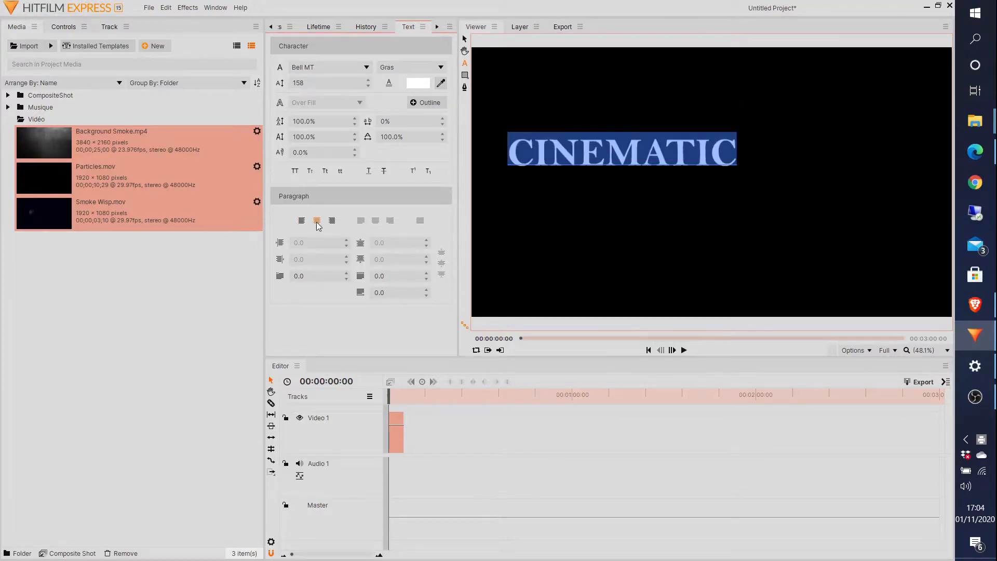
Add an outline to the title with a width of 6 and a dark blue colour
left_click(425, 102)
left_click(329, 103)
type("4")
key("BackSpace")
type("6")
left_click(409, 104)
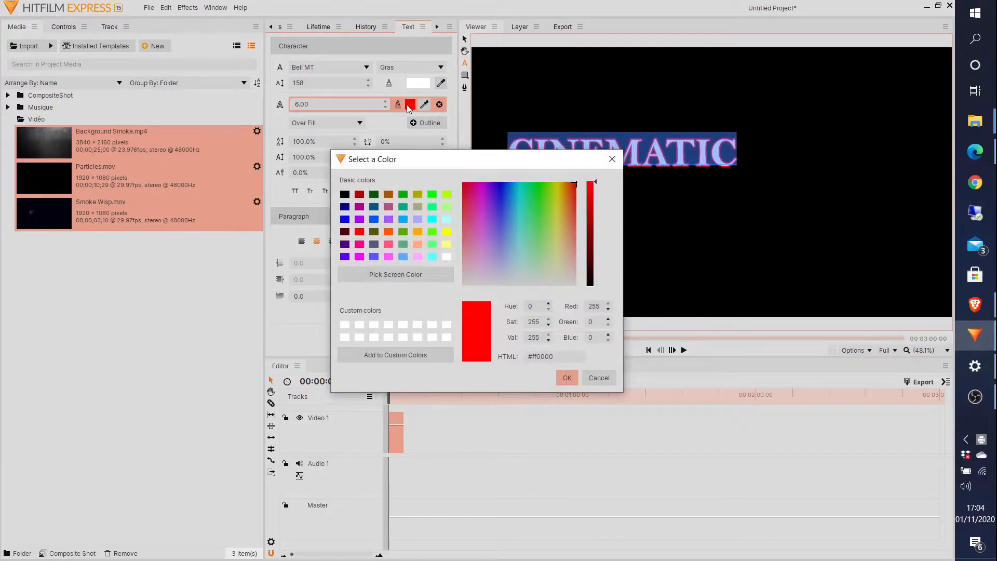
left_click(344, 206)
left_click(567, 378)
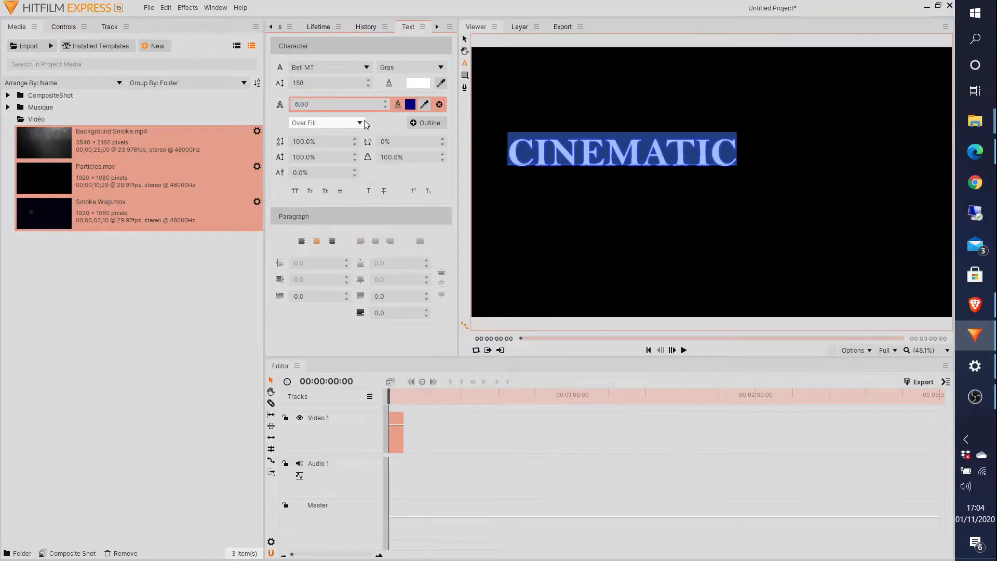
Centre the title horizontally and vertically relative to the timeline frame, then return to the text settings
left_click(450, 27)
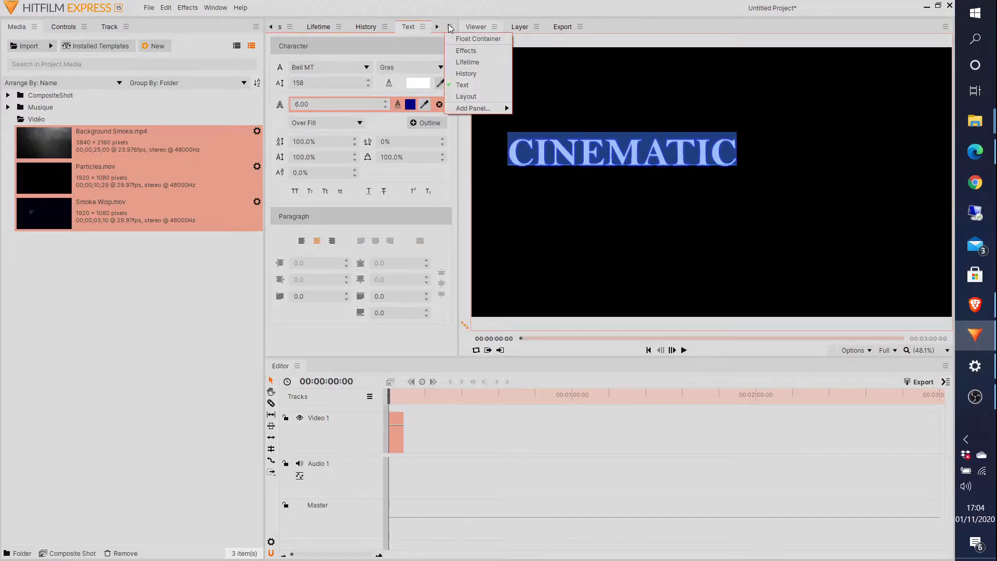
left_click(467, 97)
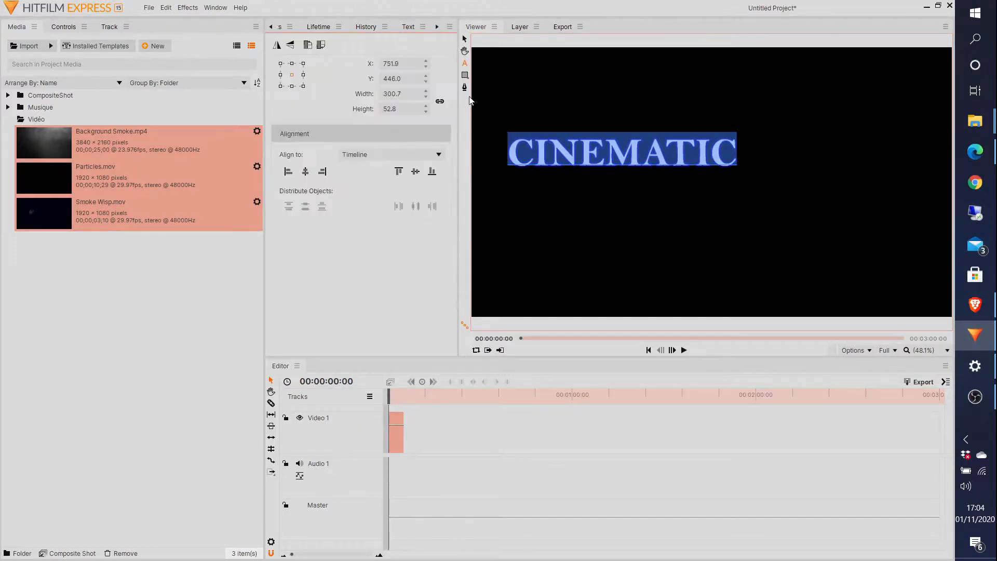
left_click(306, 172)
left_click(415, 172)
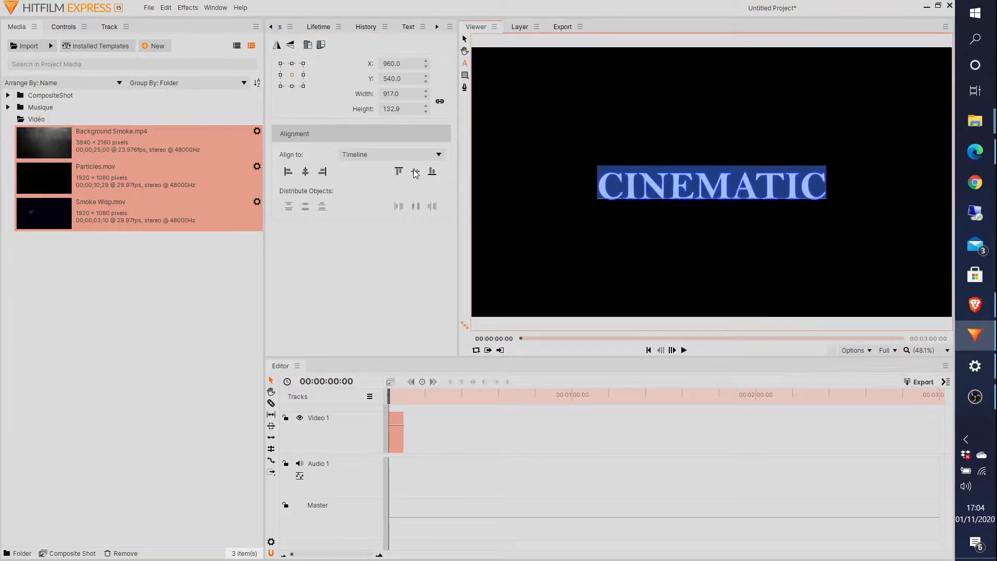
left_click(408, 27)
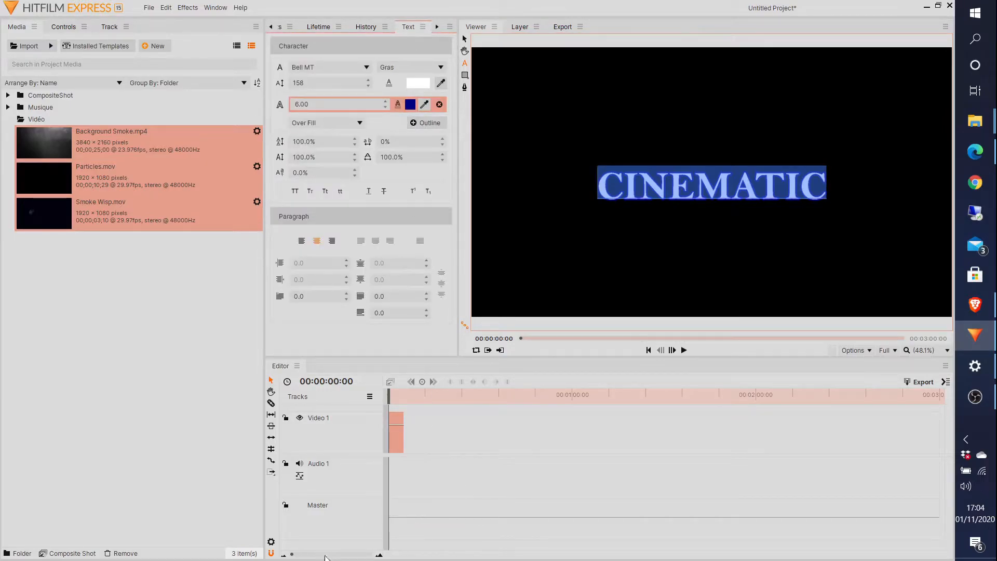
Place Smoke Wisp.mov at the start of the timeline on a new video track above the text clip
left_click_drag(292, 556, 341, 557)
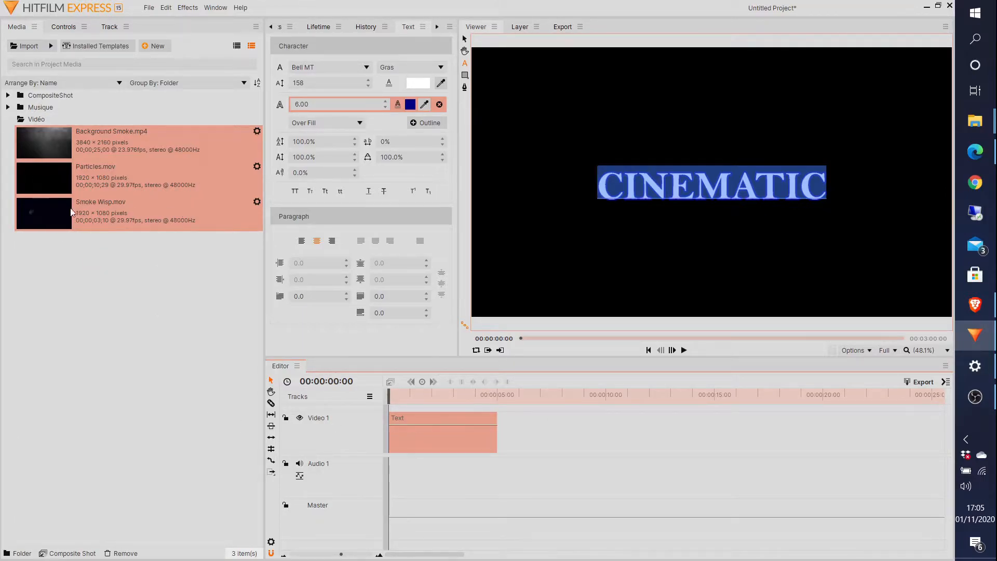
left_click(95, 212)
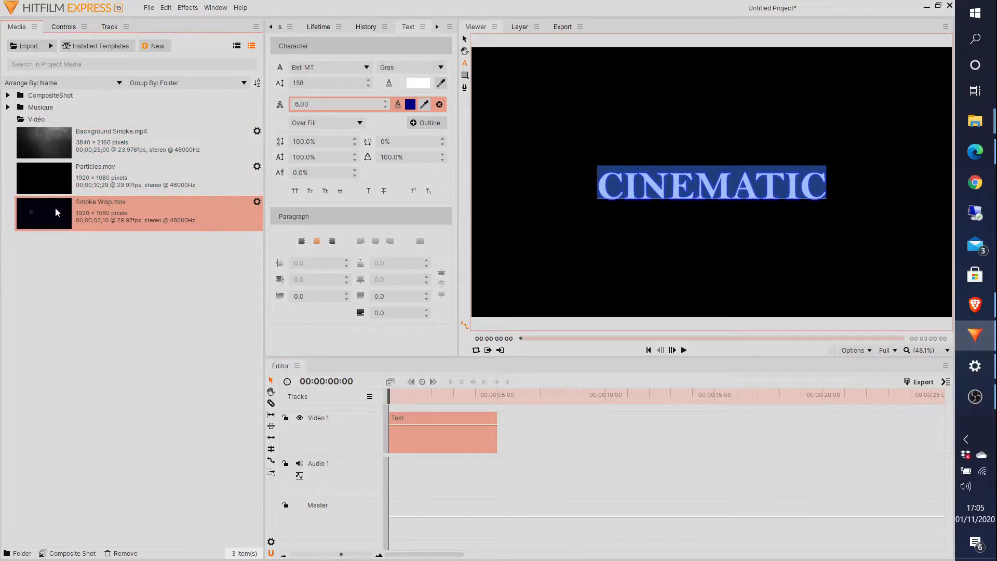
left_click_drag(55, 207, 394, 408)
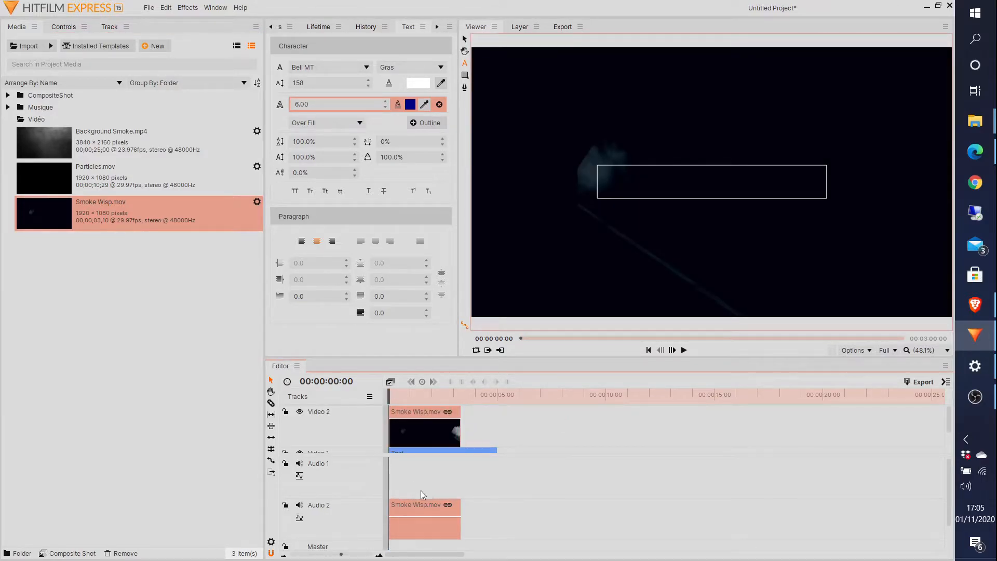
Unlink the Smoke Wisp.mov clip's audio from its video and delete the audio part
right_click(422, 507)
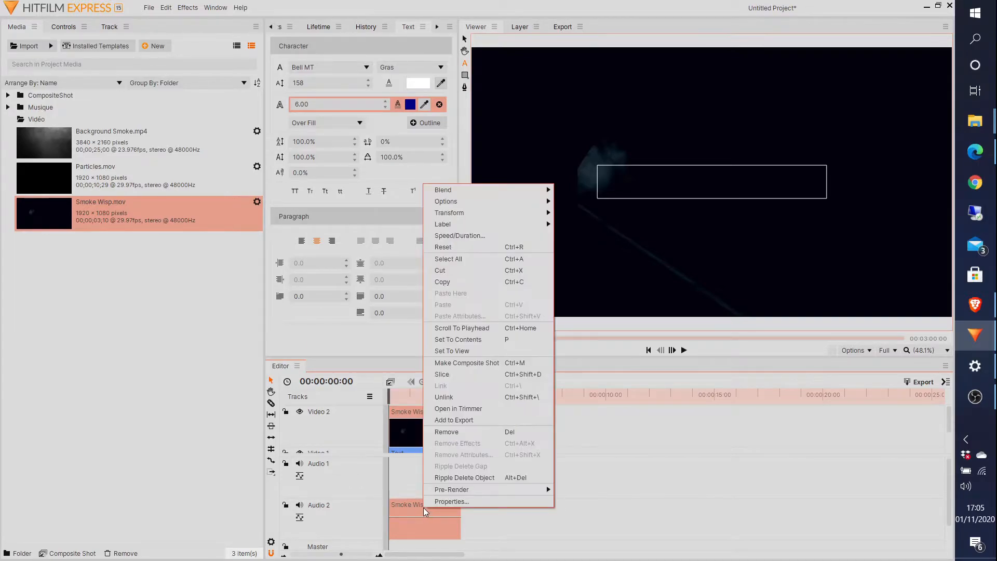
left_click(456, 397)
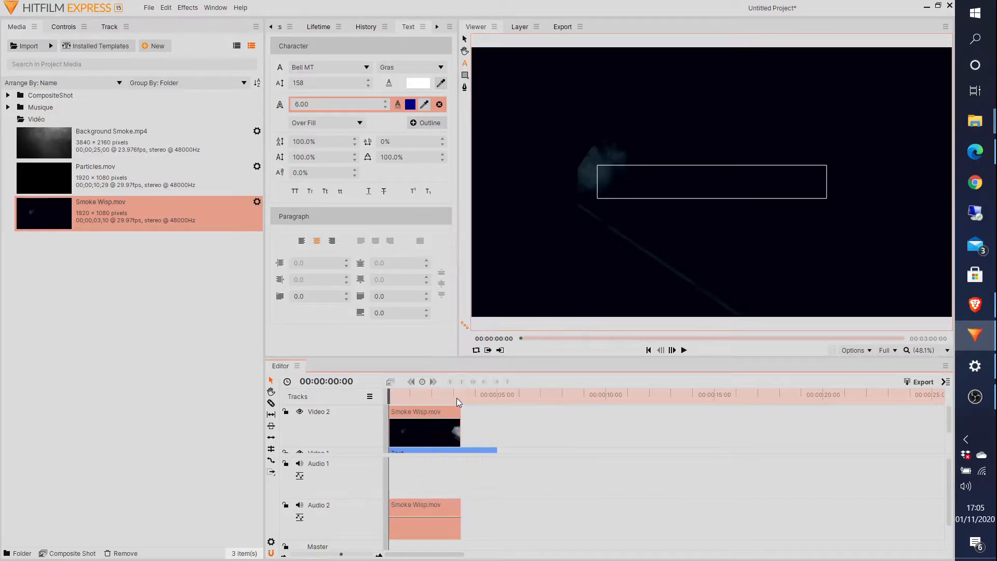
left_click(456, 489)
left_click(450, 511)
key("Delete")
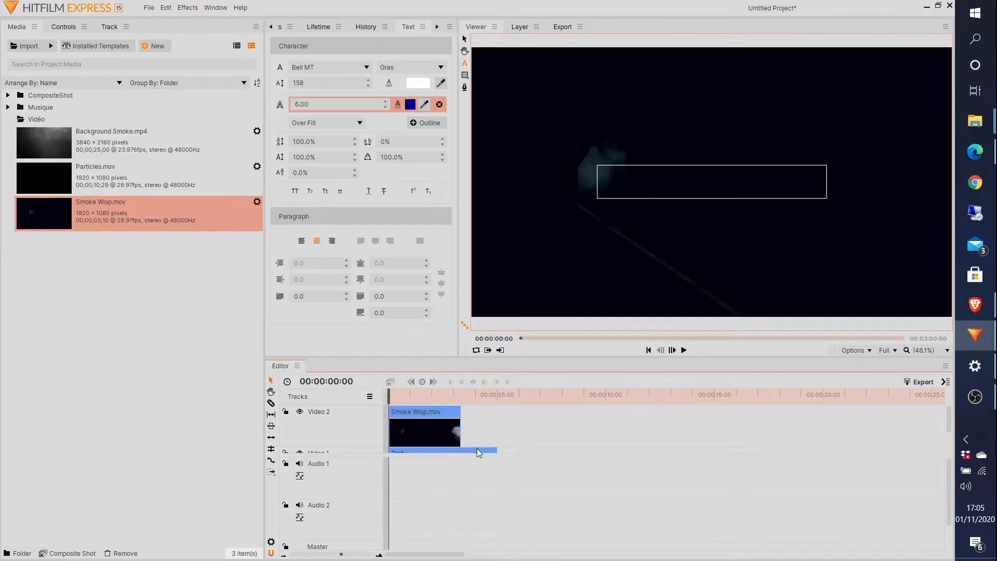
Slice the text clip on Video 1 where the Smoke Wisp.mov clip ends, and return to the Selection tool
left_click_drag(519, 454, 514, 493)
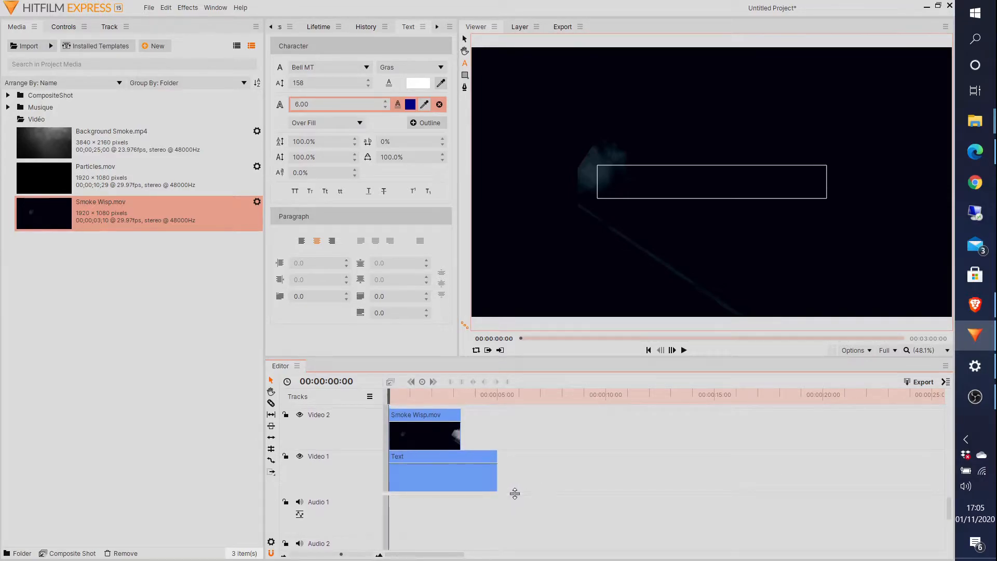
left_click(271, 403)
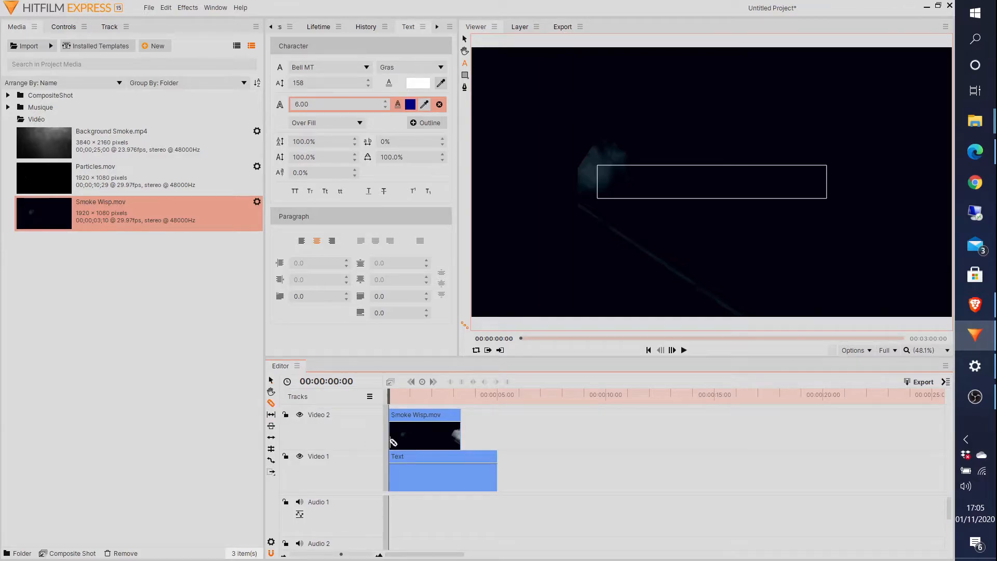
left_click(461, 460)
left_click(271, 381)
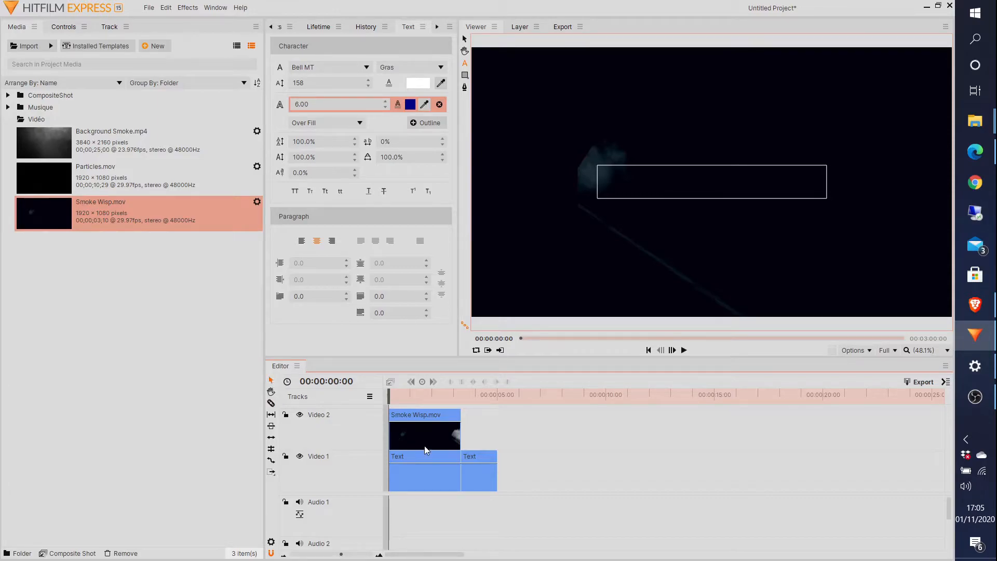
Delete the leftover text segment after the slice and set the Smoke Wisp.mov clip's blend mode to Multiply
left_click(475, 476)
key("Delete")
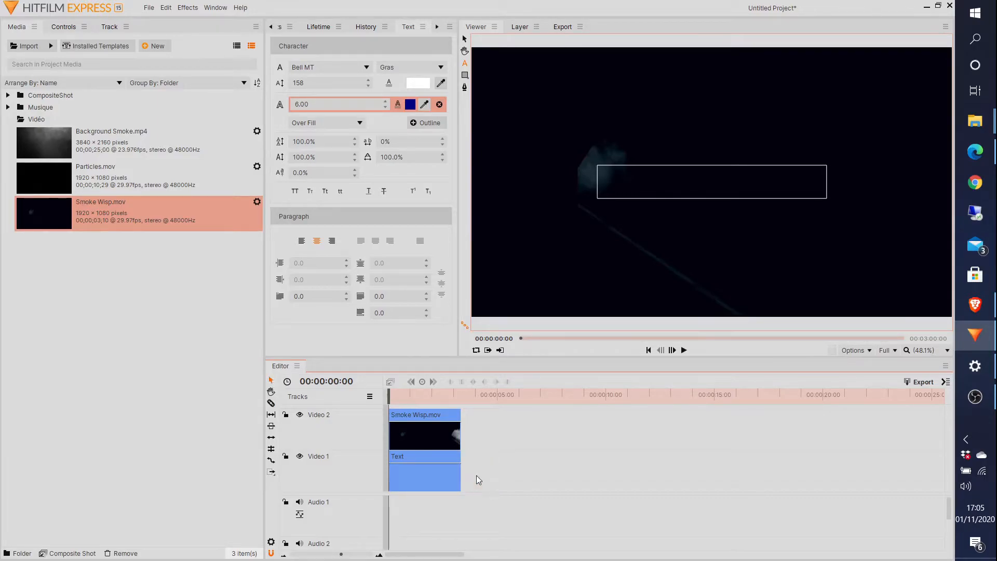
right_click(419, 413)
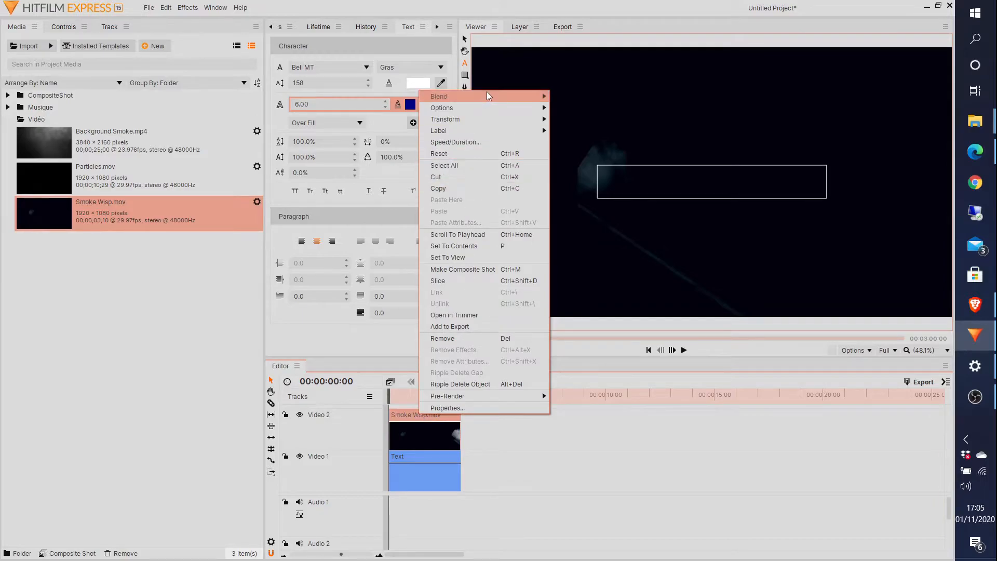
mouse_move(488, 95)
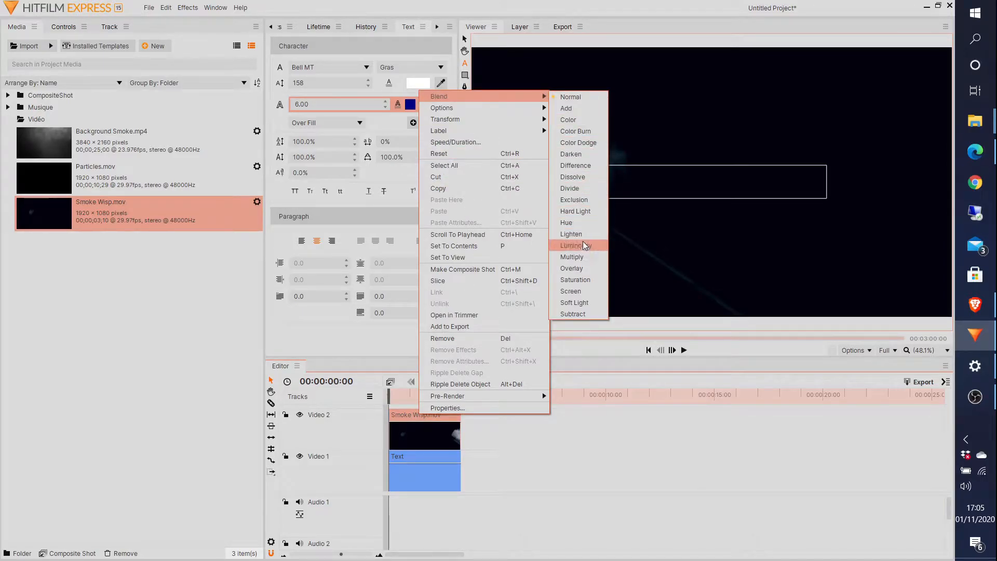
left_click(579, 258)
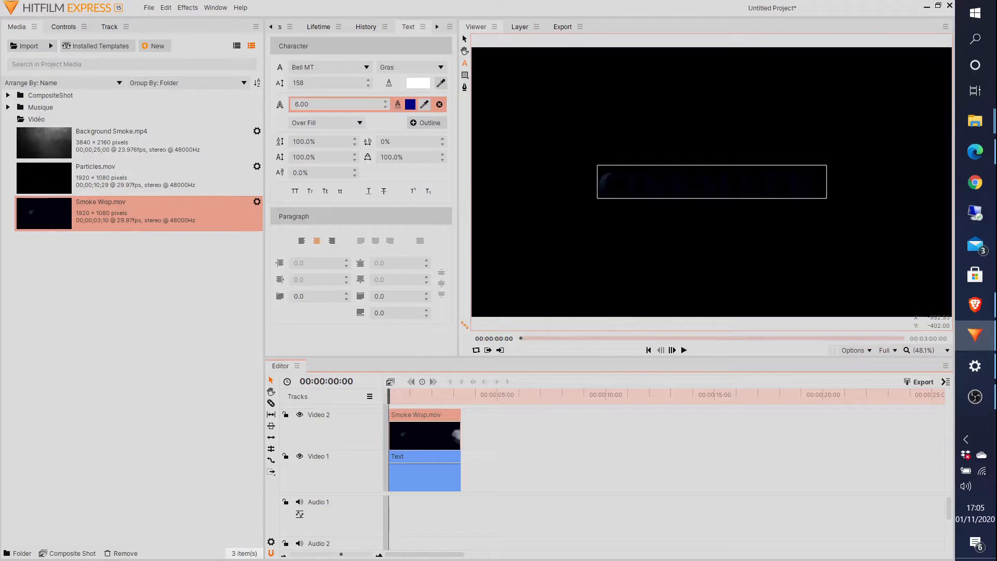
Preview the smoke-blended title from the start of the timeline, then return the playhead to the beginning
mouse_move(390, 393)
left_mouse_down()
mouse_move(464, 401)
mouse_move(375, 404)
left_mouse_up()
left_click(683, 350)
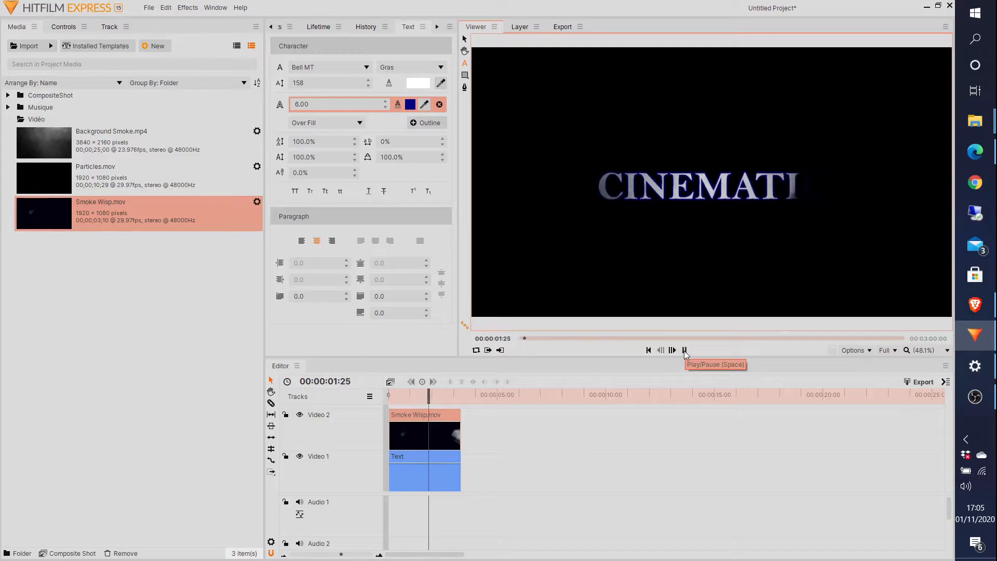
left_click(684, 350)
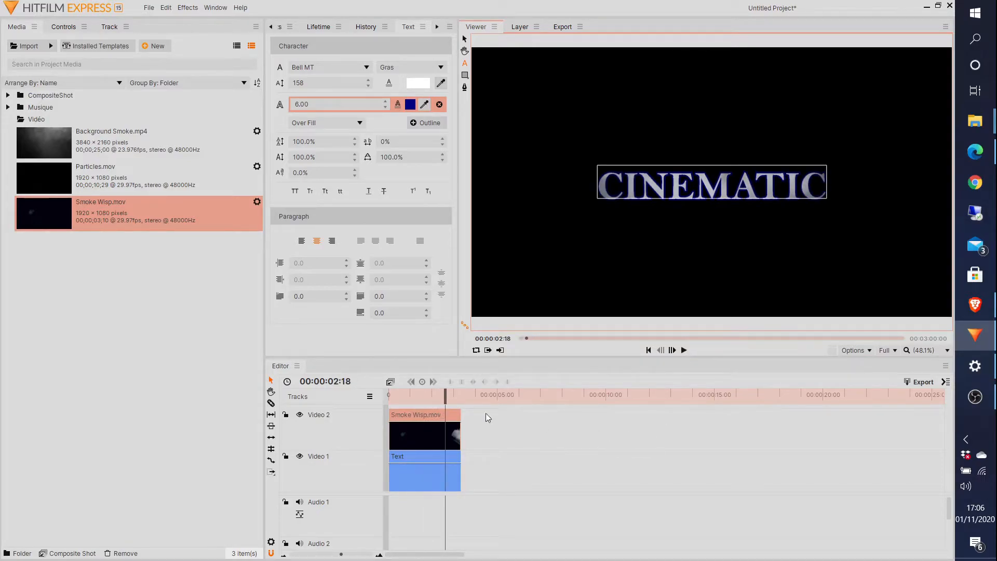
left_click_drag(454, 397, 389, 397)
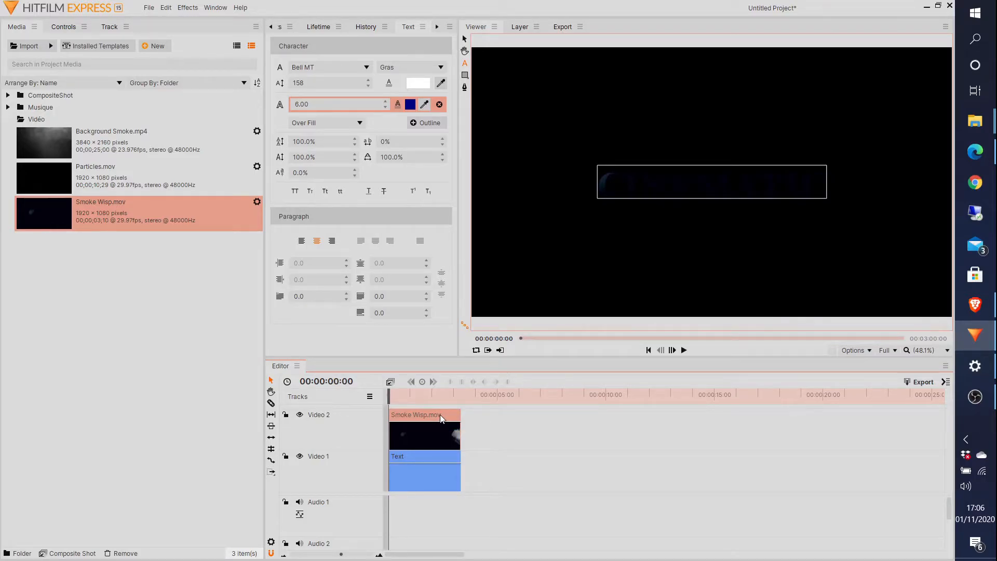
Copy the Smoke Wisp.mov clip and the text clip together
left_click(442, 459)
right_click(443, 459)
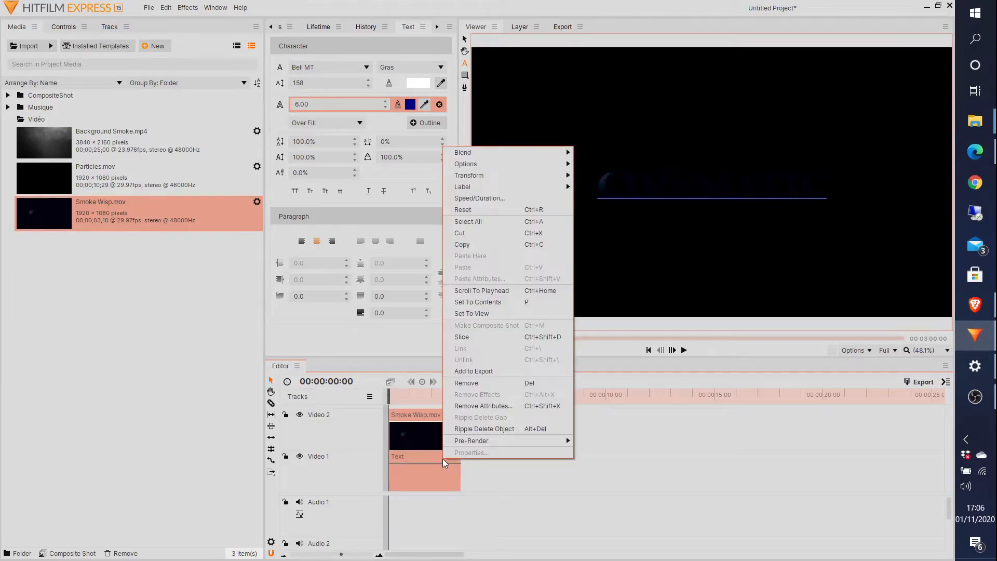
left_click(477, 244)
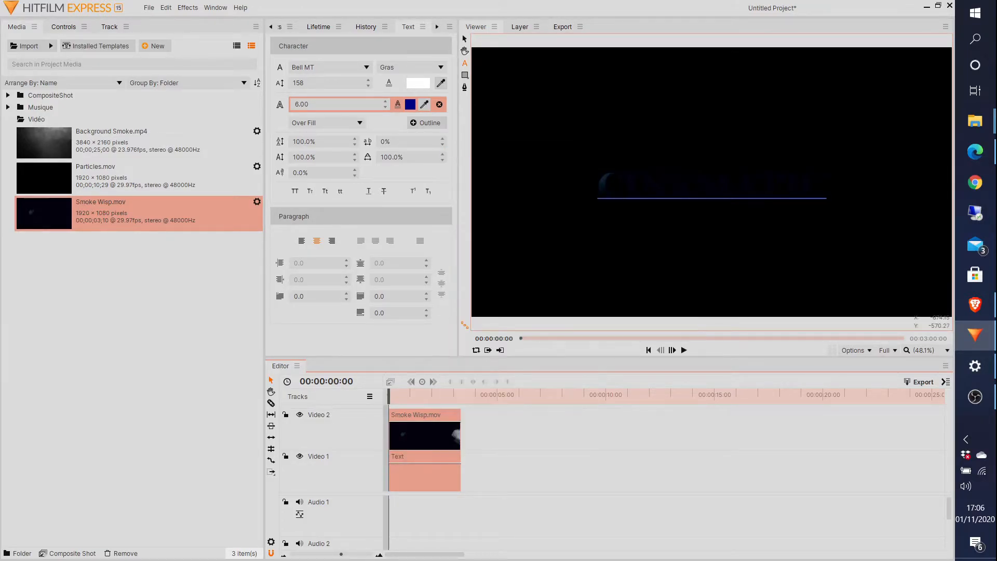
key("ctrl+a")
right_click(529, 467)
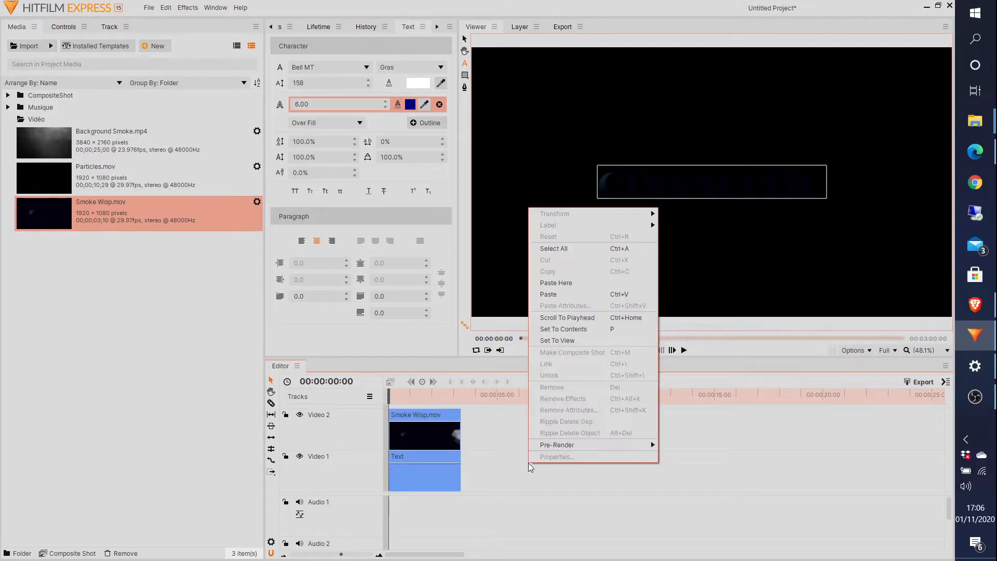
left_click(562, 295)
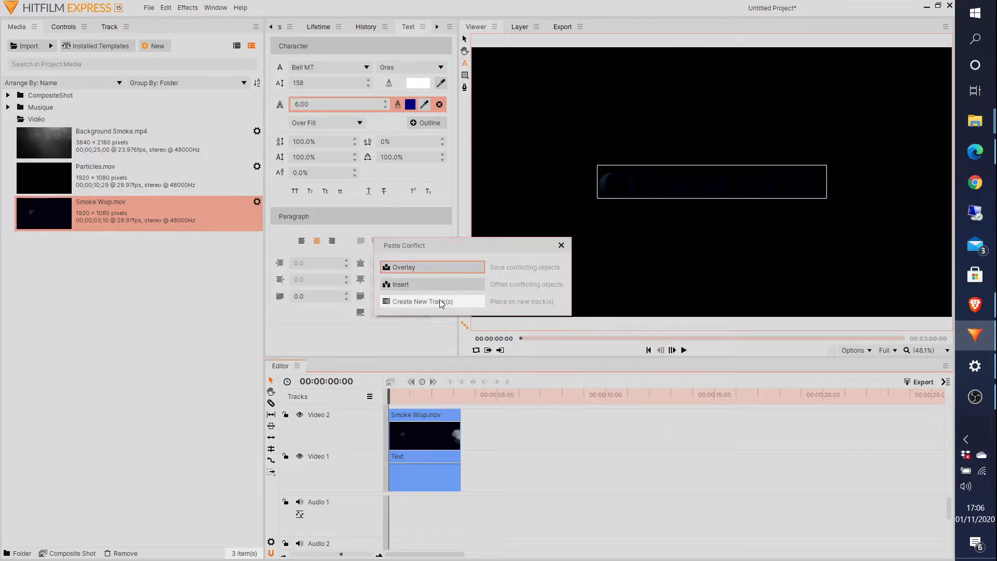
left_click(561, 245)
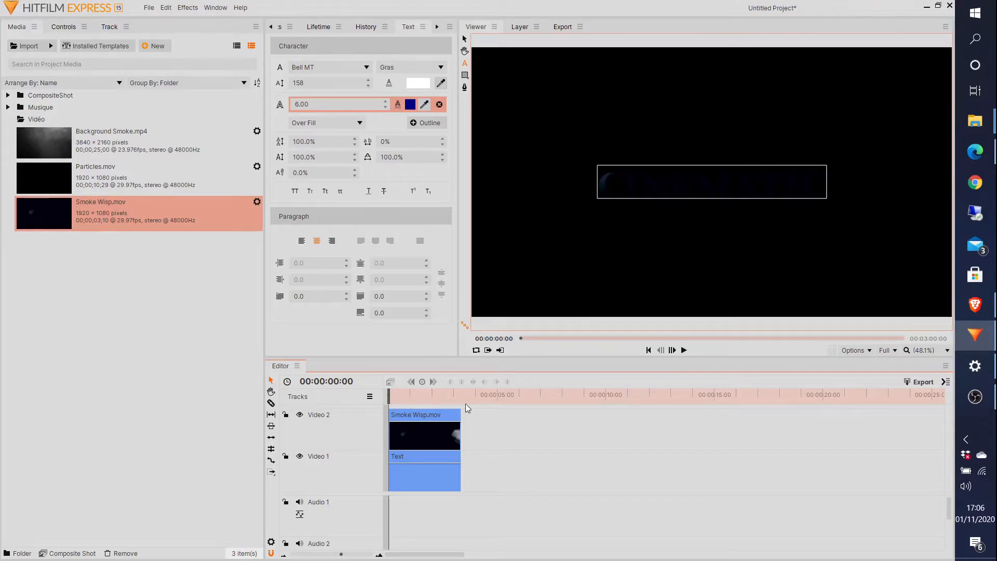
Paste the copied smoke and text clips at 00:00:04:25 on the timeline
left_click(493, 396)
right_click(490, 472)
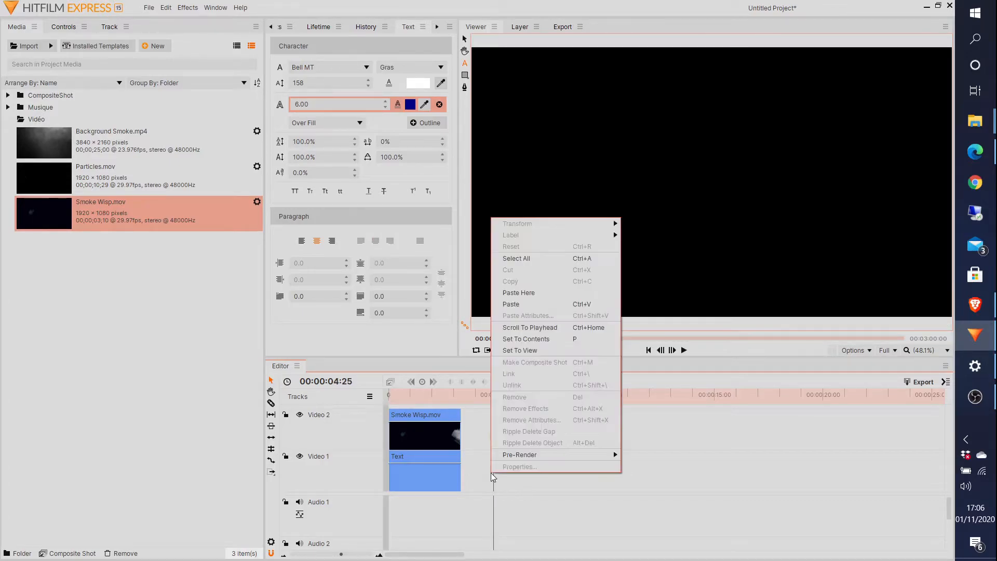
left_click(536, 303)
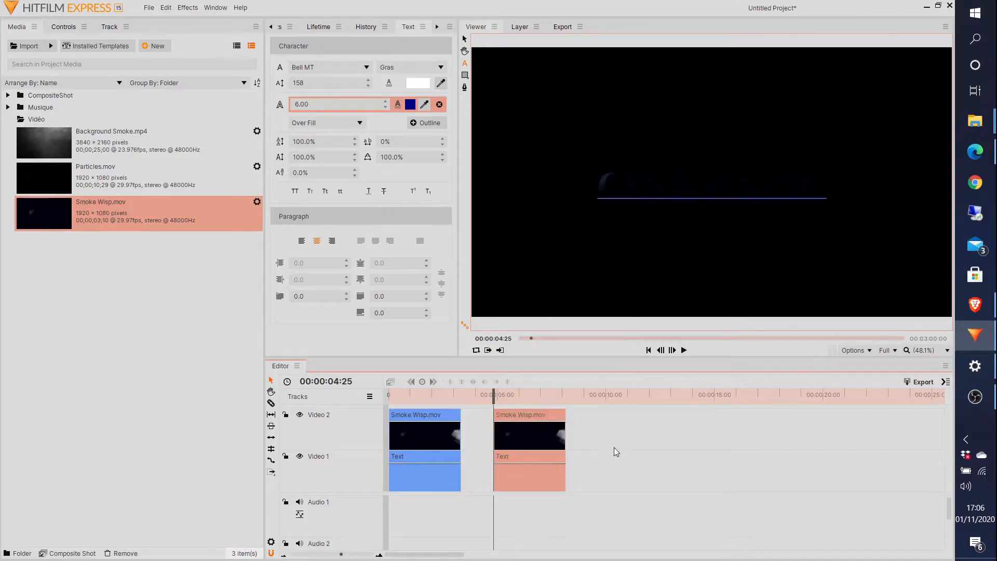
Paste a further copy of the smoke and text clips at 00:00:10:15 on the timeline
left_click(616, 429)
left_click(616, 396)
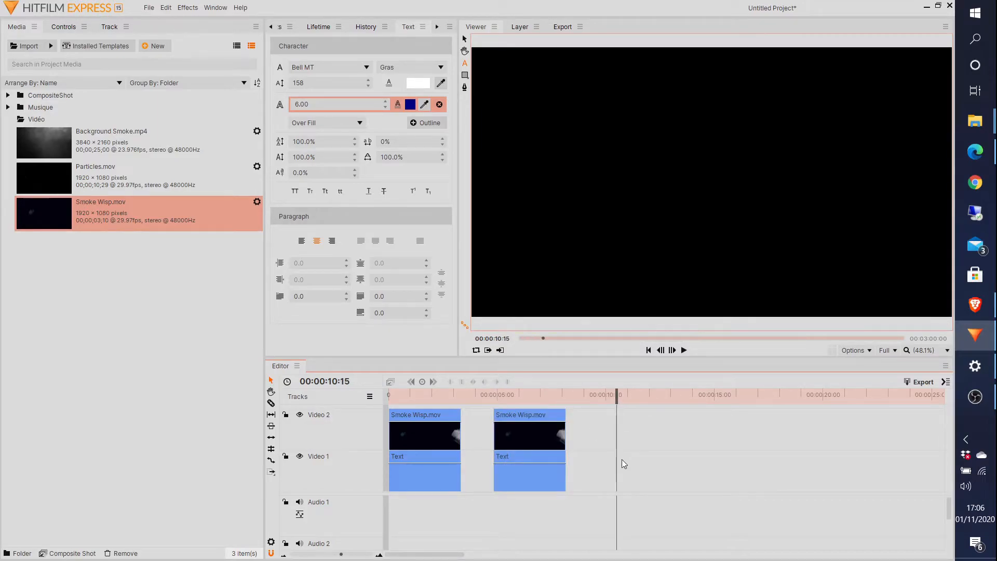
right_click(622, 437)
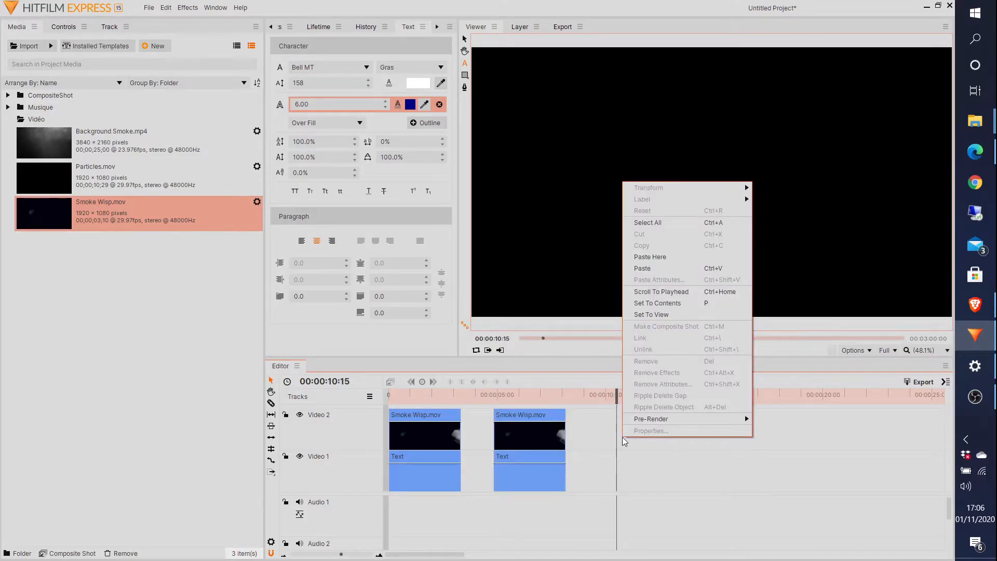
left_click(650, 271)
left_click_drag(665, 410, 661, 467)
scroll(700, 446, "down", 2)
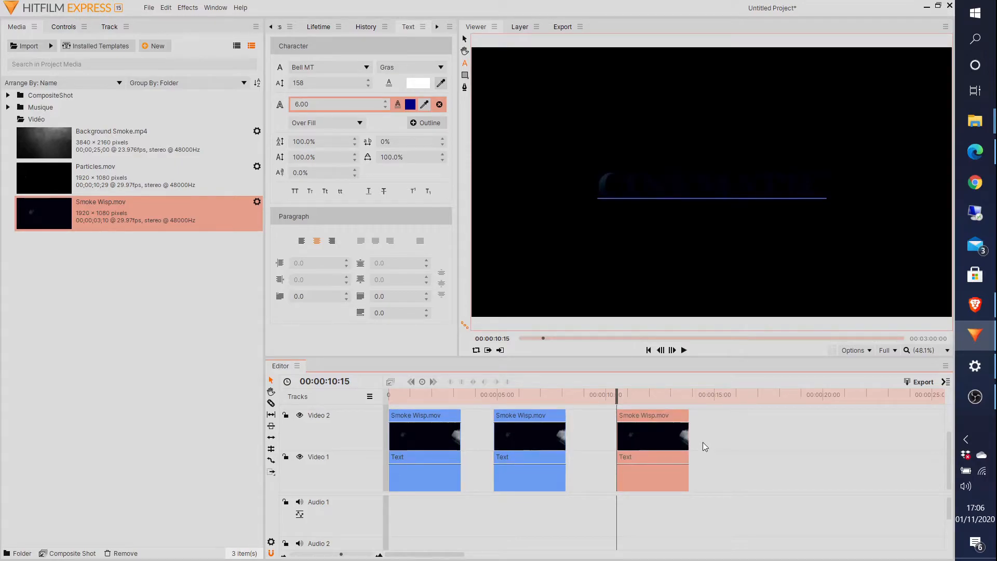
Ripple delete both gaps so the three pairs of smoke and text clips follow each other directly
right_click(467, 433)
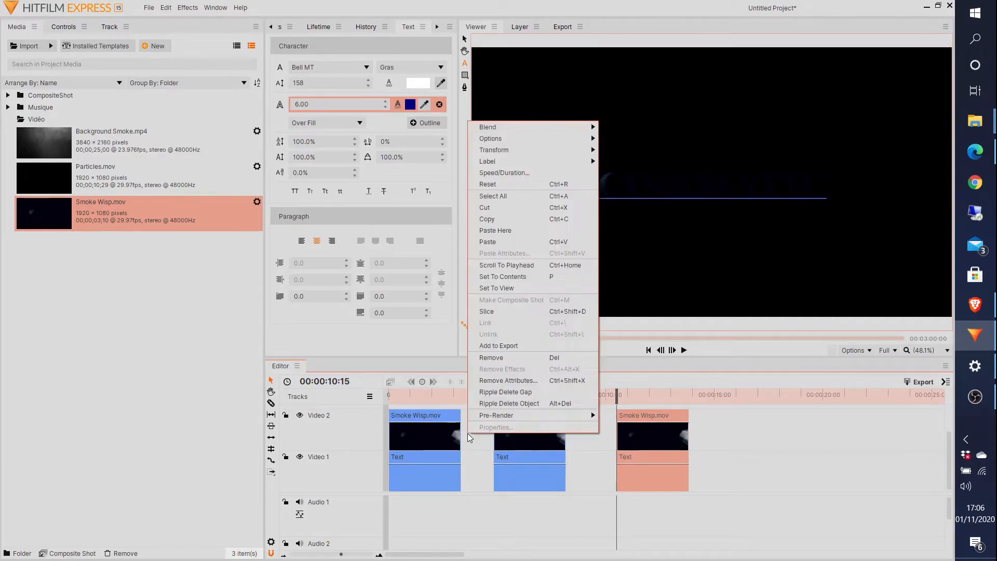
left_click(505, 392)
left_click(551, 441)
right_click(550, 441)
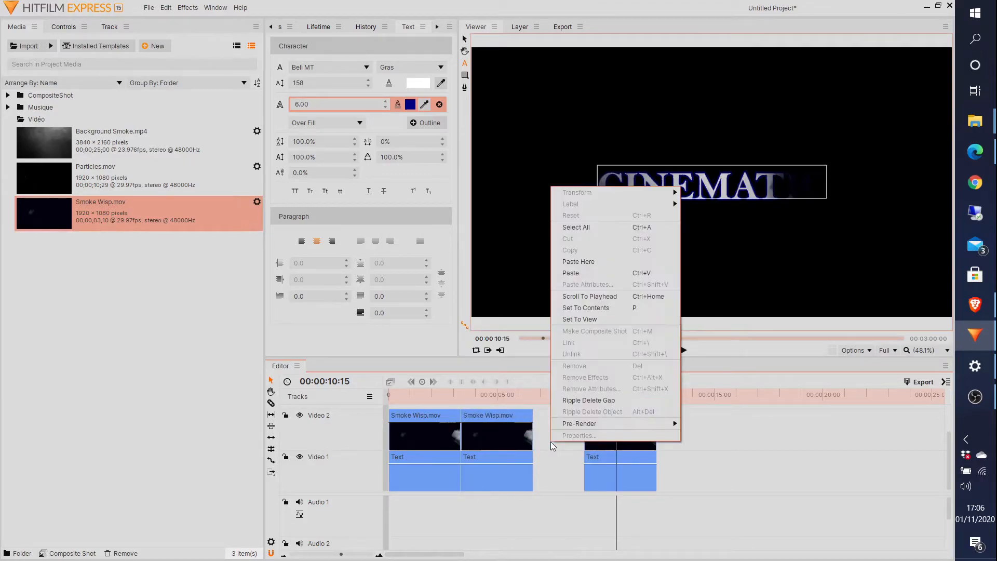
left_click(577, 399)
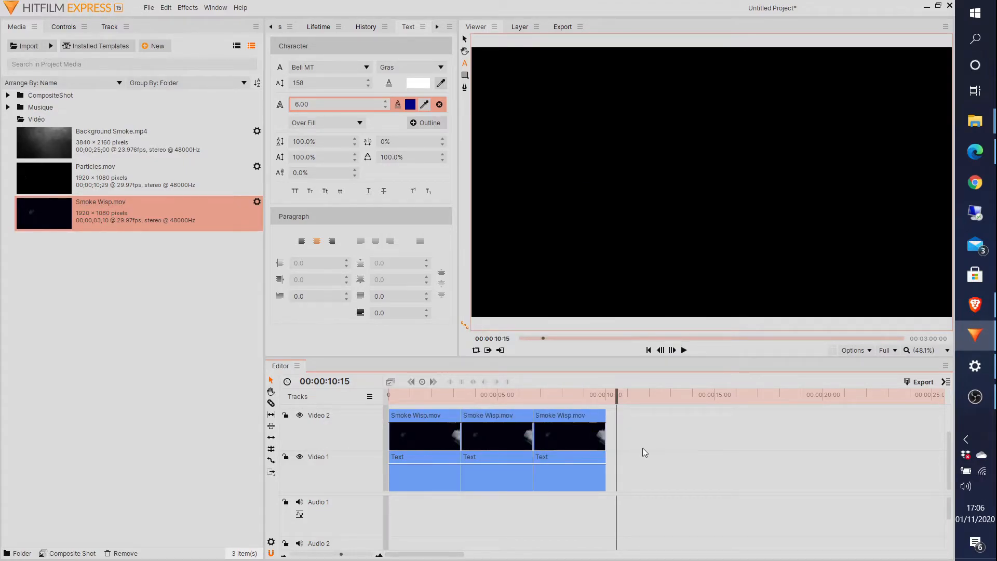
Replace the wording of the second text clip with LUMINANCE
left_click_drag(617, 394, 489, 438)
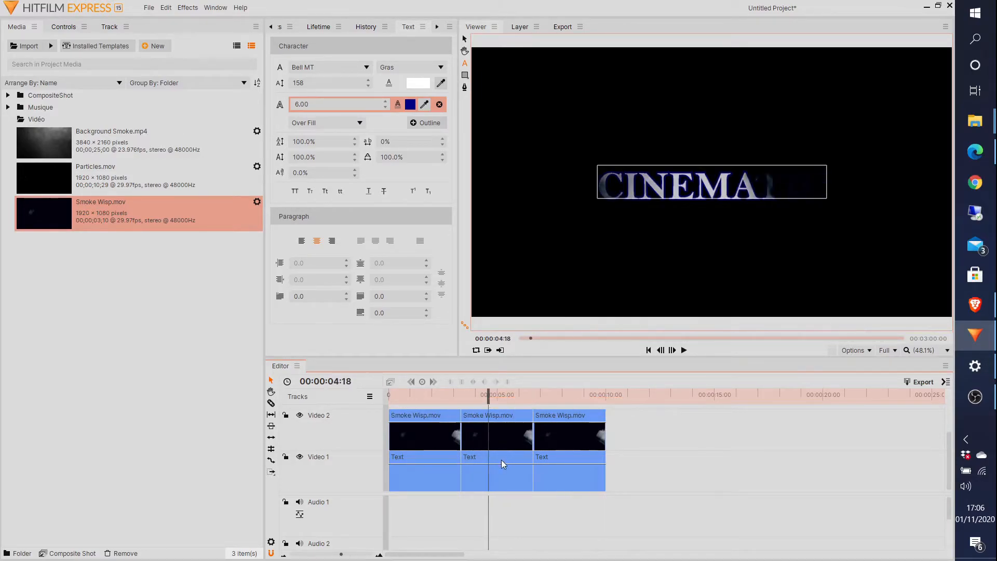
left_click(500, 456)
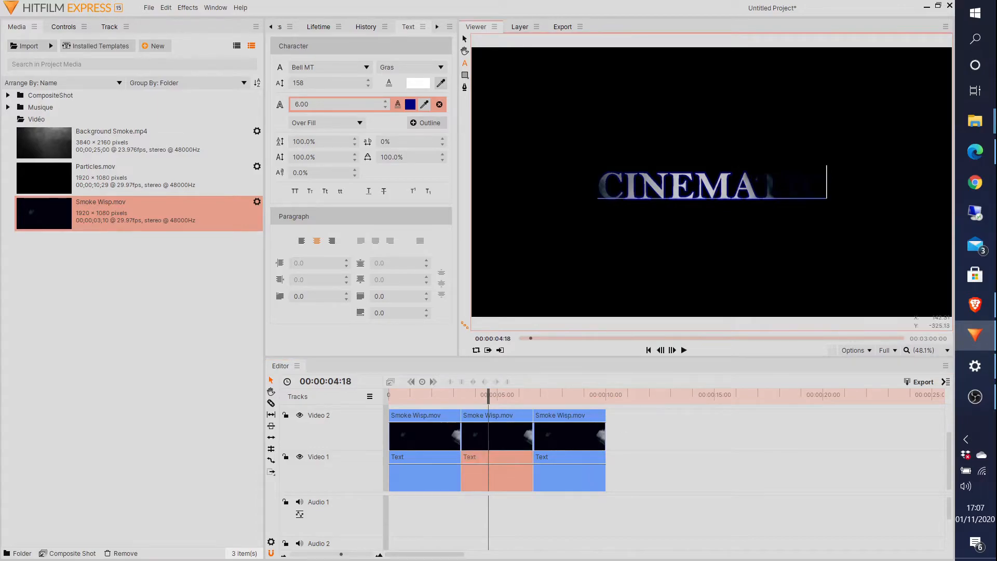
left_click_drag(826, 180, 594, 187)
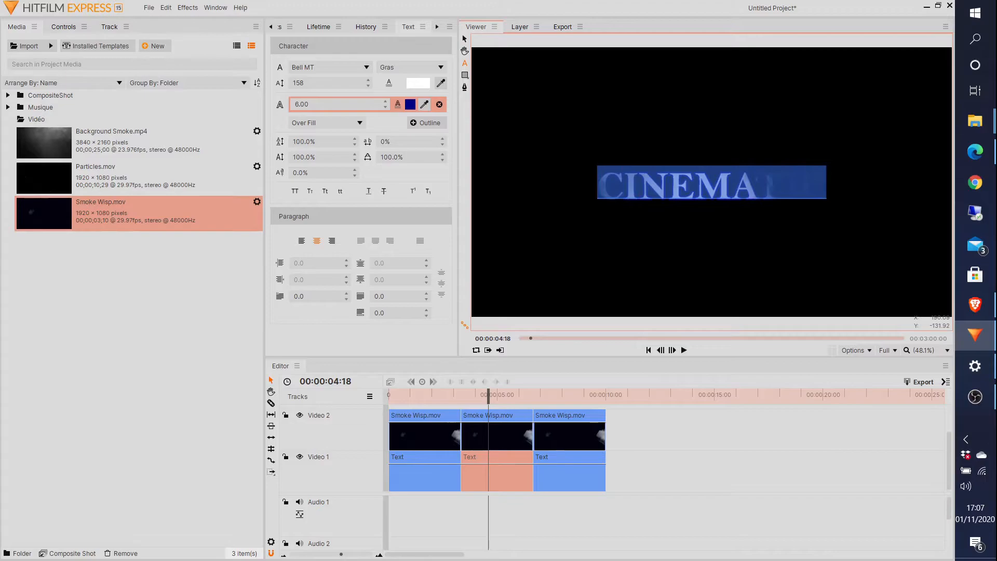
type("LUMIN")
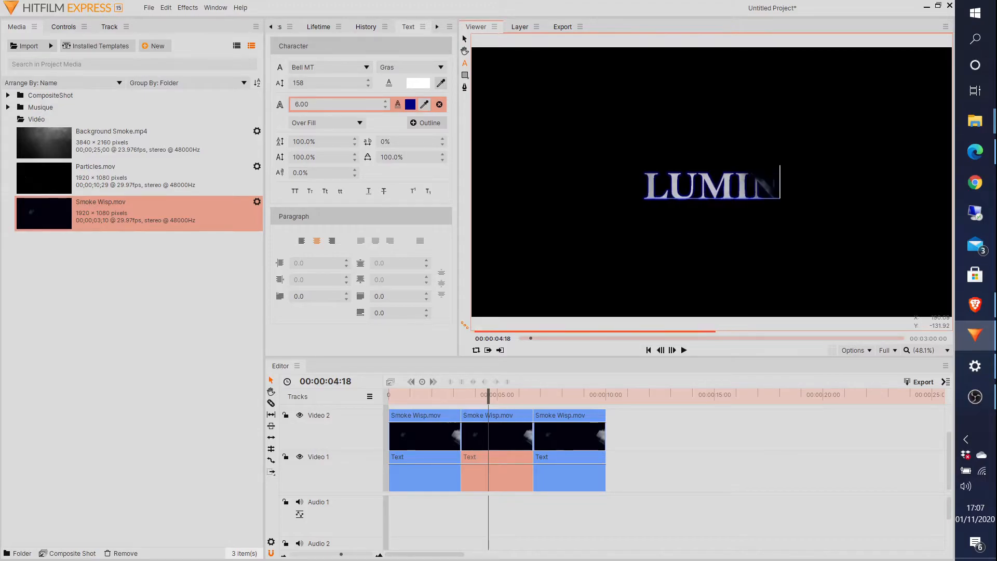
type("ARCE")
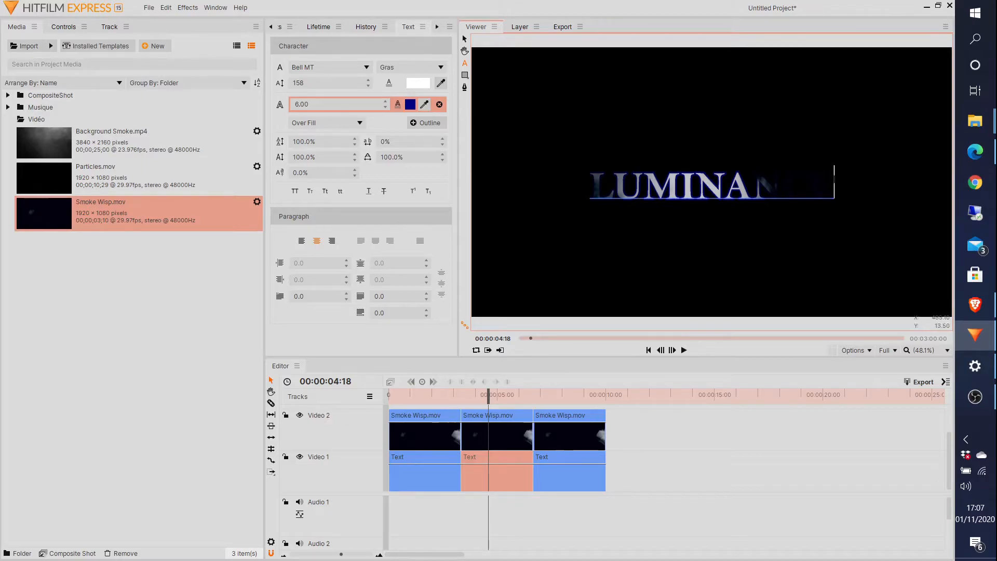
Replace the wording of the third text clip with TITRE
left_click_drag(488, 394, 570, 403)
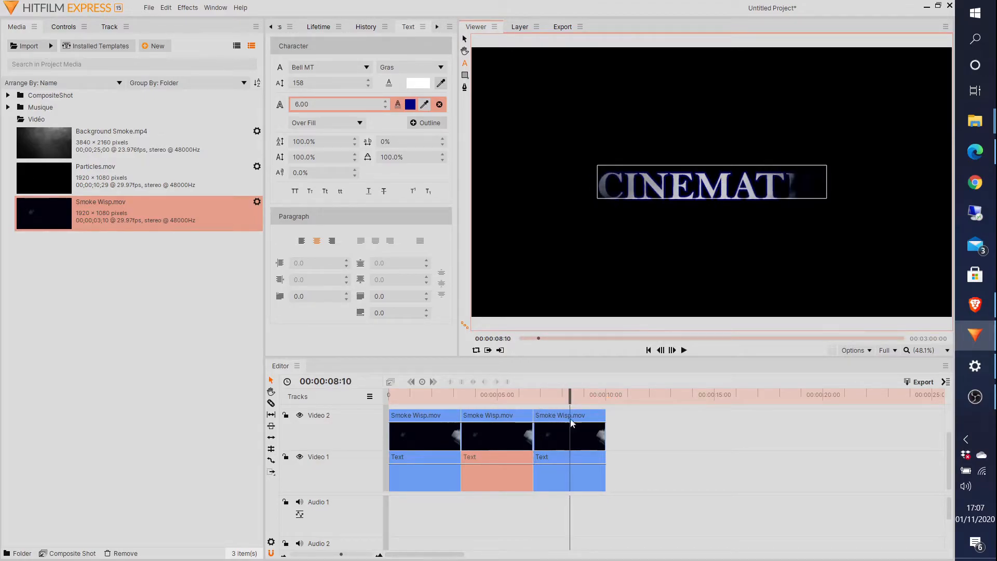
left_click(579, 459)
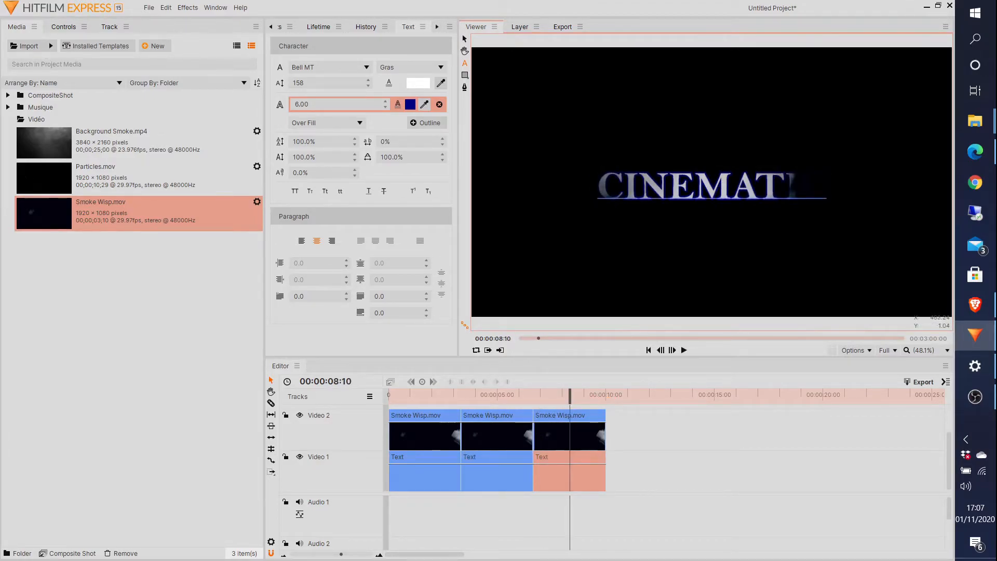
left_click(629, 184)
left_click_drag(826, 184, 609, 184)
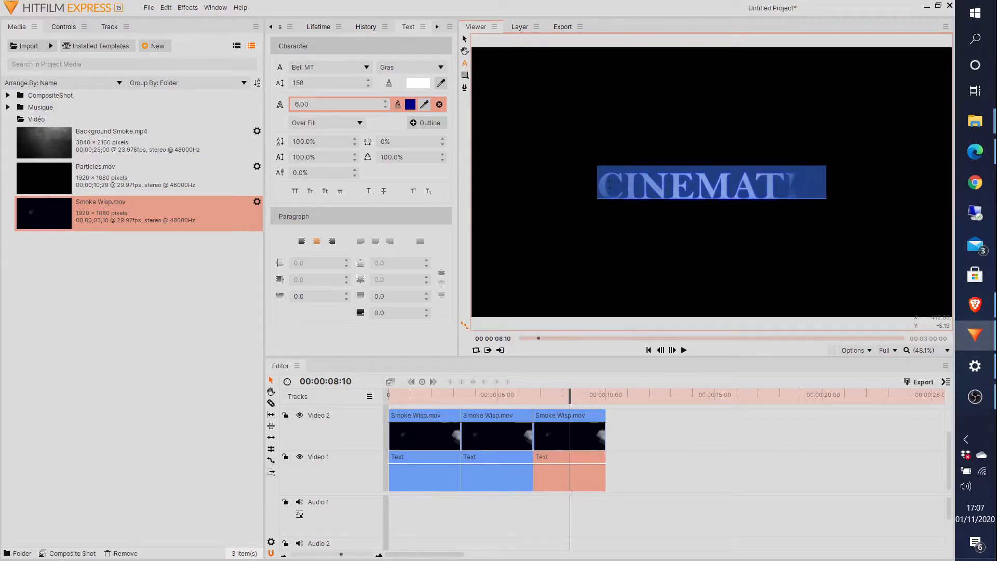
type("TITRE")
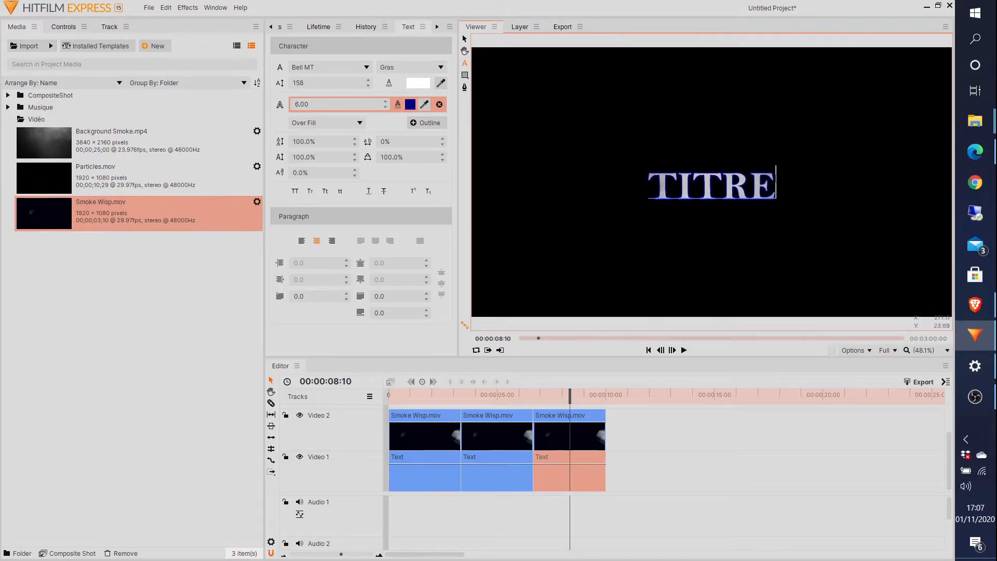
Increase the font size of the TITRE text to 228
left_click_drag(775, 182, 654, 190)
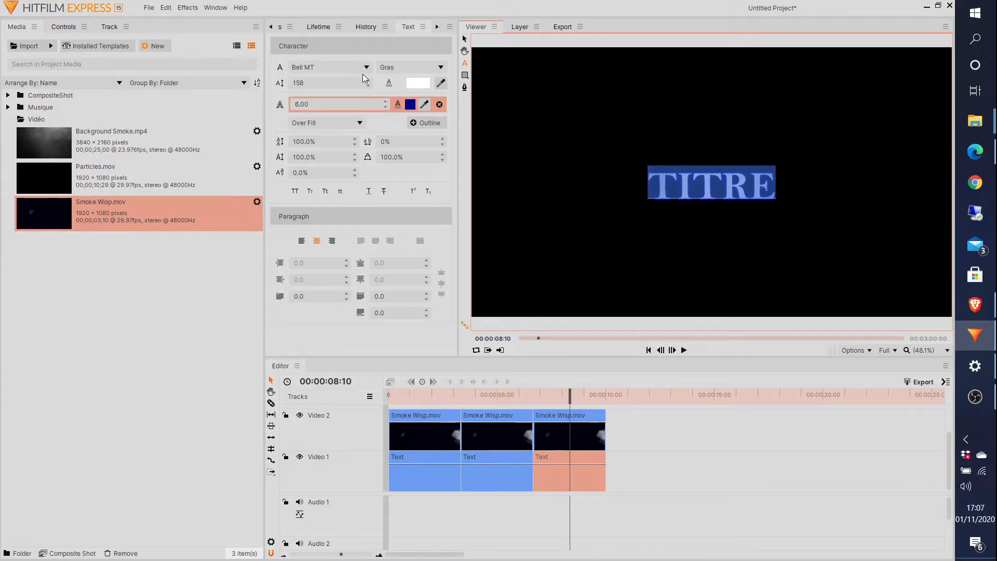
left_click(349, 82)
scroll(349, 82, "up", 20)
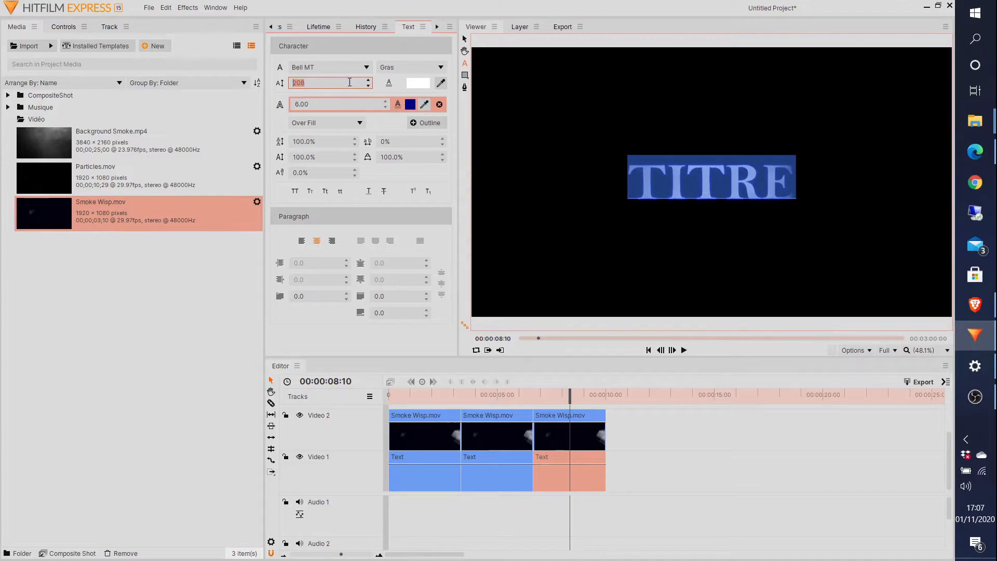
scroll(349, 82, "up", 20)
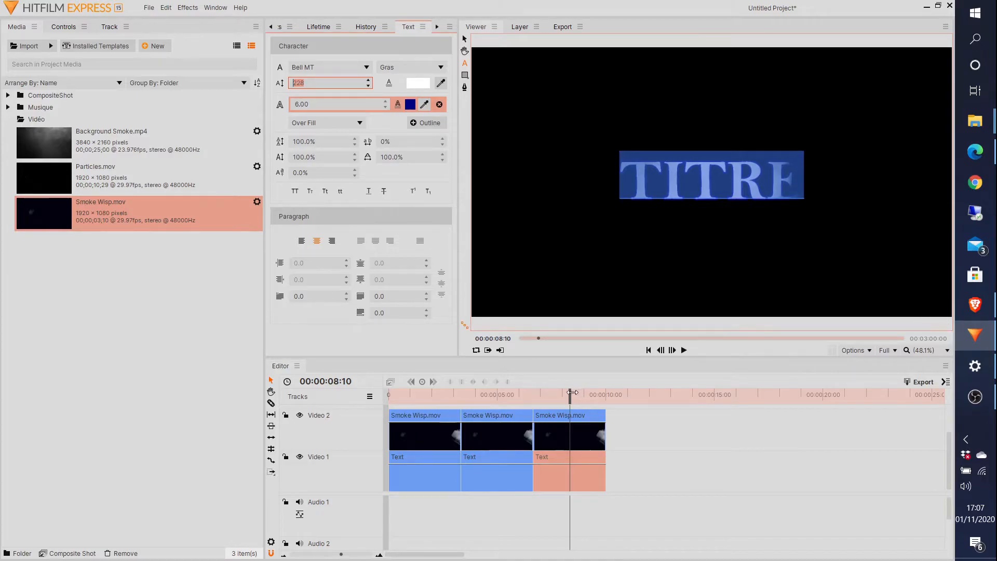
Play back all three titles from the start of the timeline to check the sequence
left_click_drag(569, 394, 388, 397)
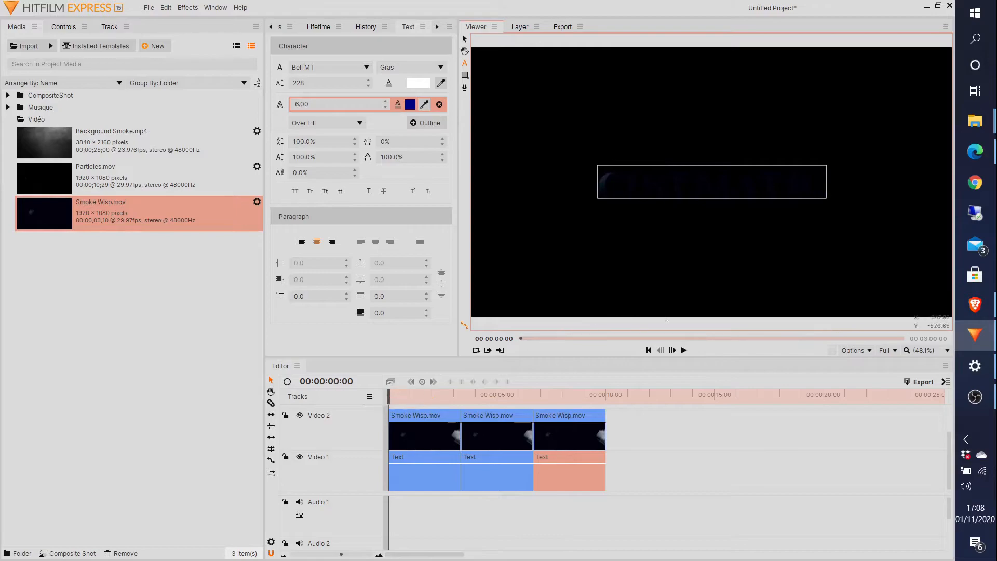
left_click(683, 432)
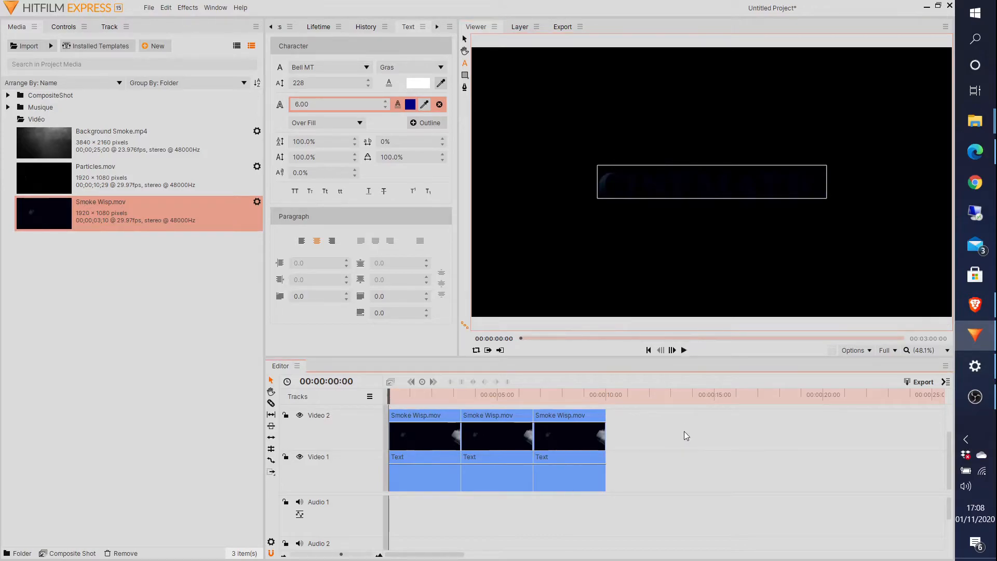
left_click(684, 350)
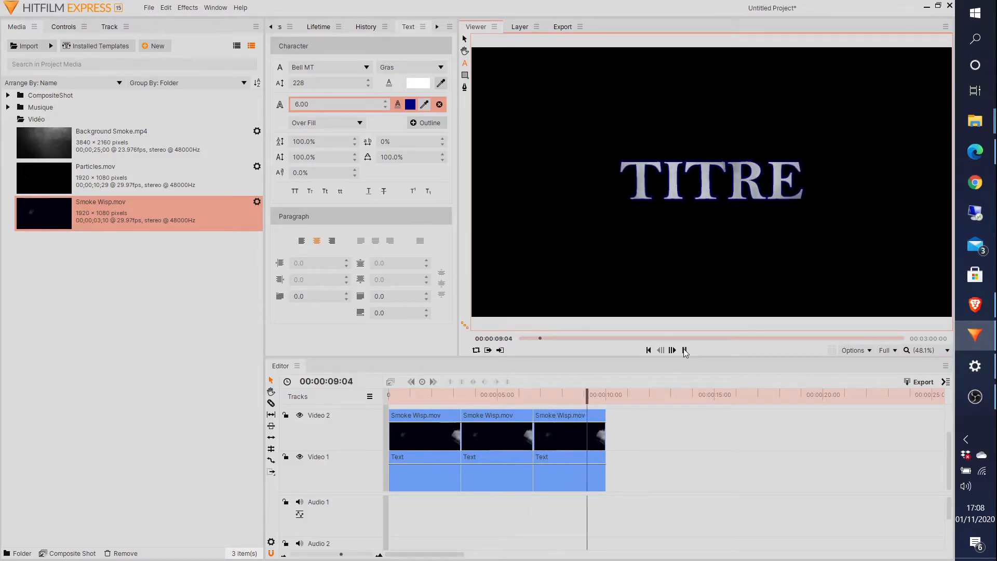
Place Background Smoke.mp4 at the start of the timeline on a new video track above the Smoke Wisp clips
left_click(684, 351)
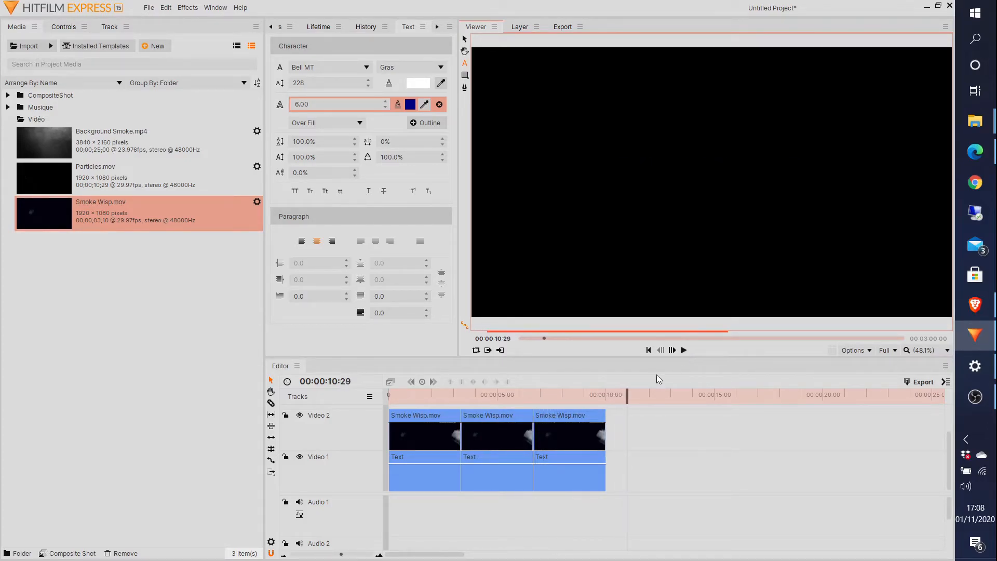
left_click_drag(628, 392, 373, 408)
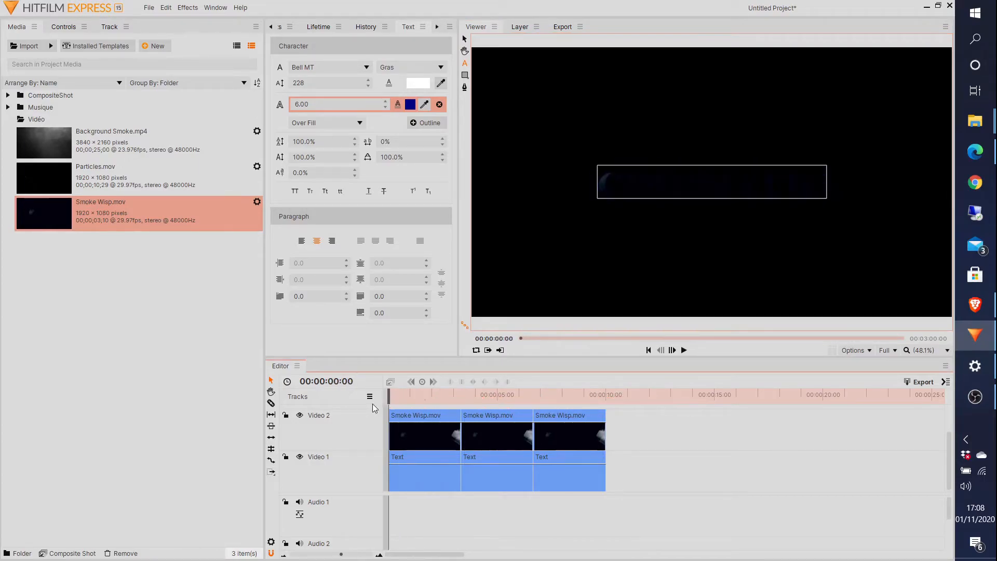
left_click(118, 141)
left_click_drag(60, 132, 395, 406)
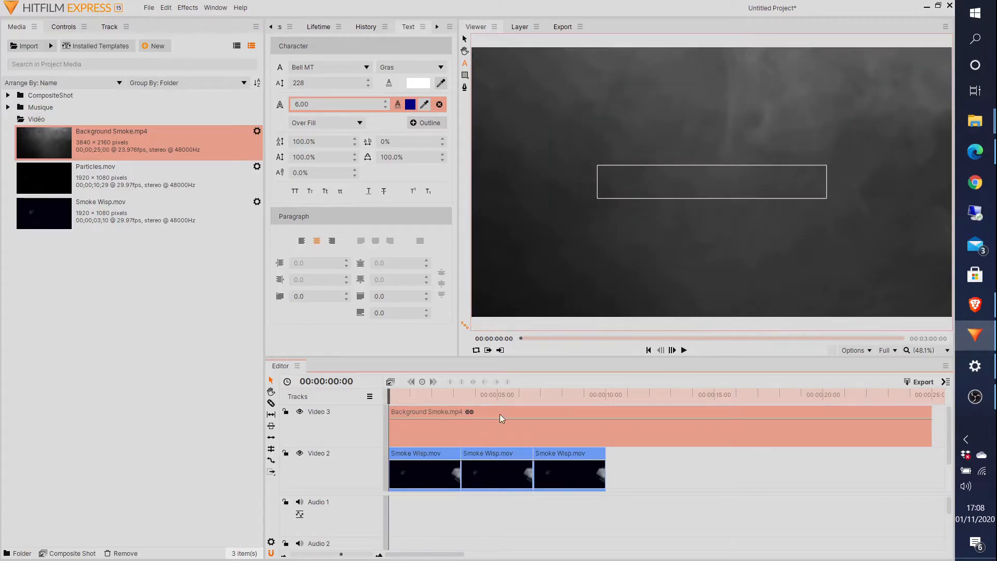
Unlink Background Smoke.mp4 from its audio and delete that audio clip along with its emptied track
right_click(502, 413)
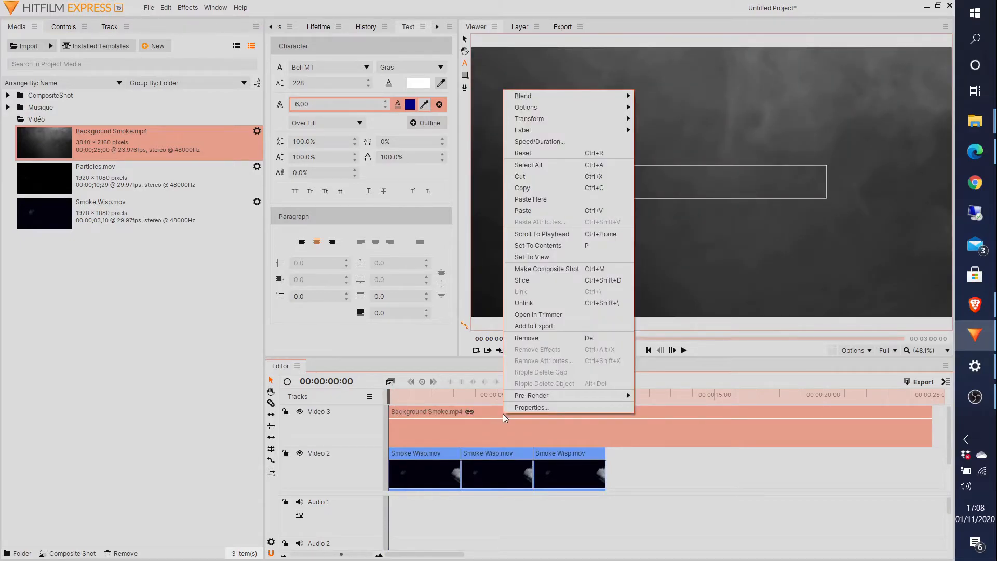
left_click(525, 303)
left_click(647, 481)
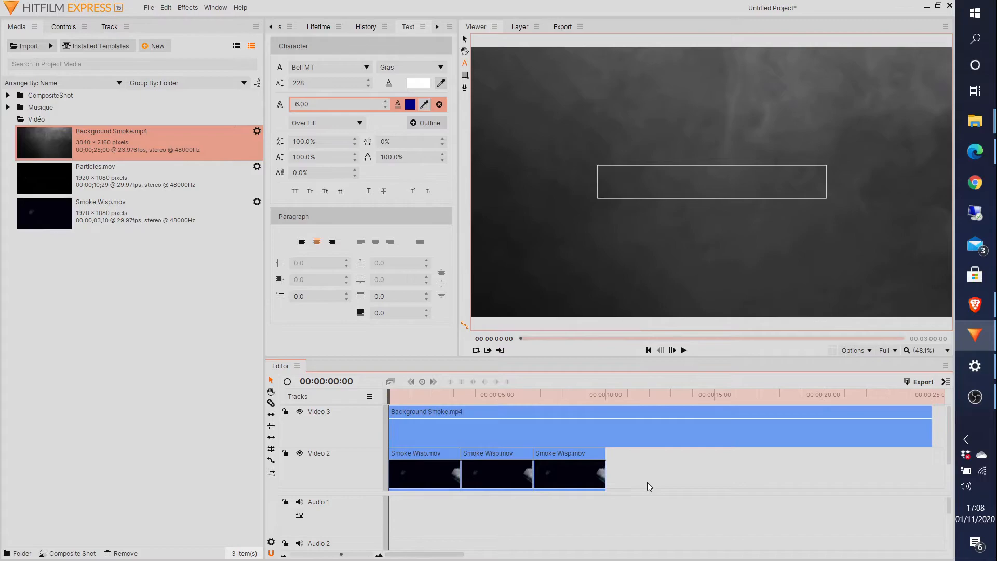
scroll(647, 481, "down", 3)
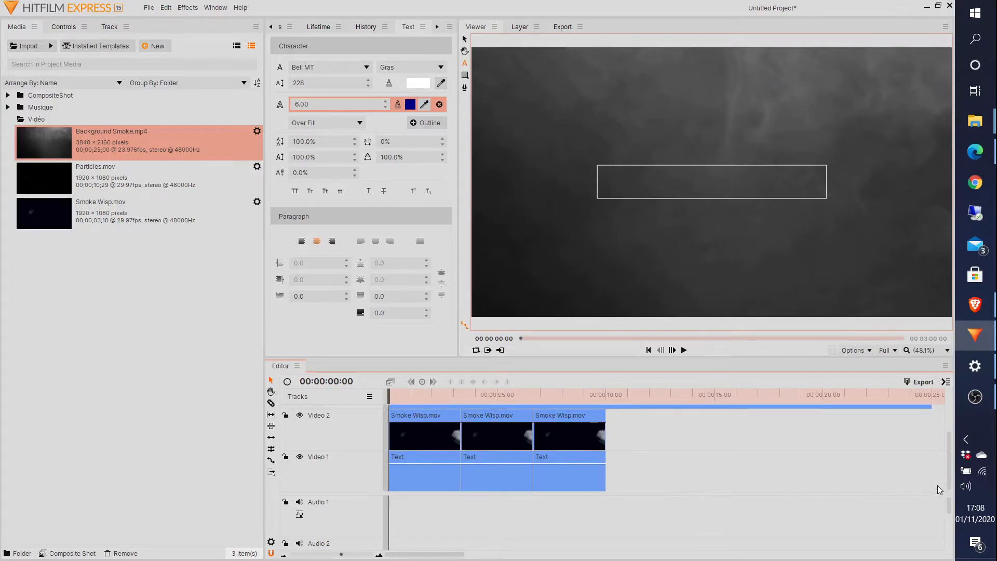
left_click_drag(948, 504, 947, 529)
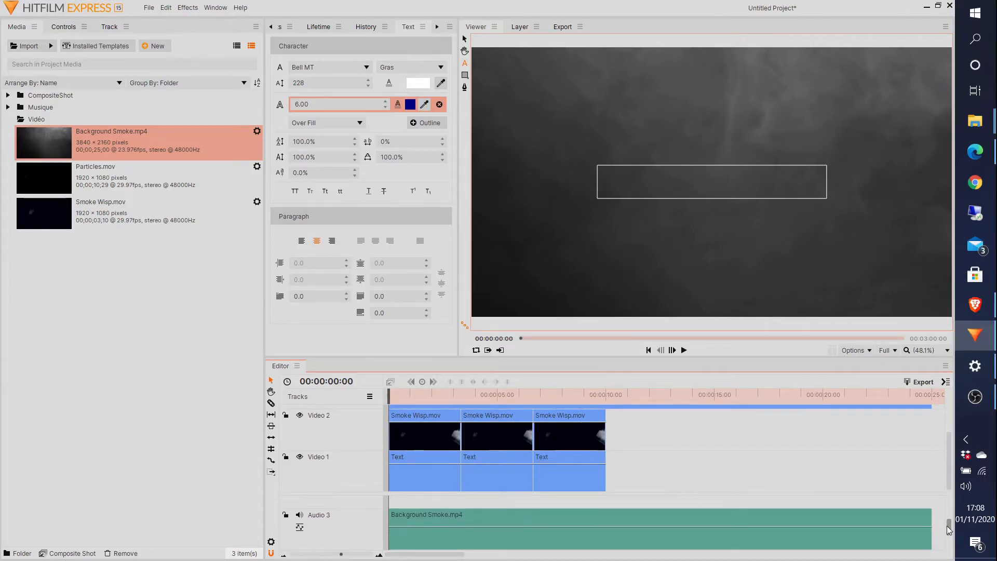
left_click(583, 516)
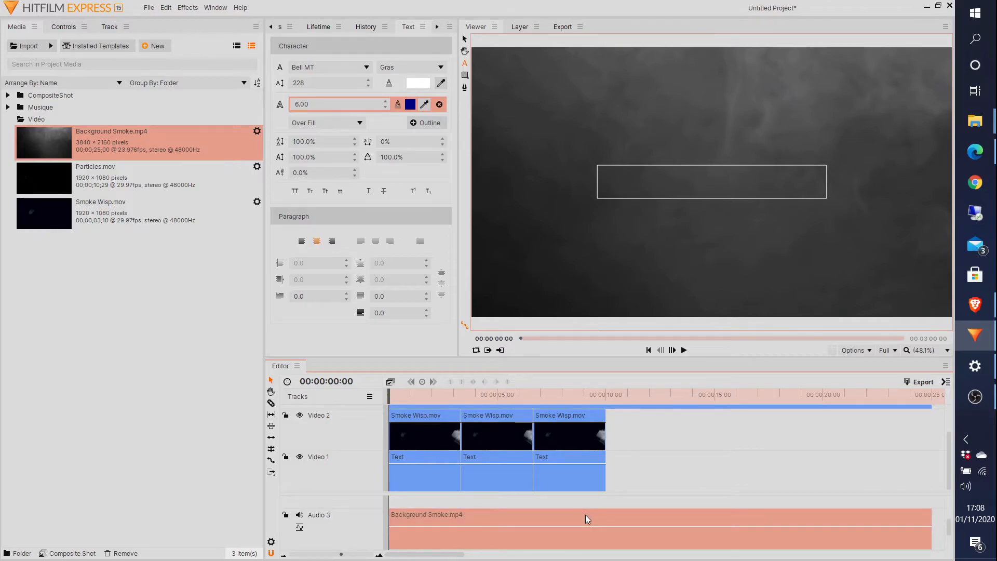
key("Delete")
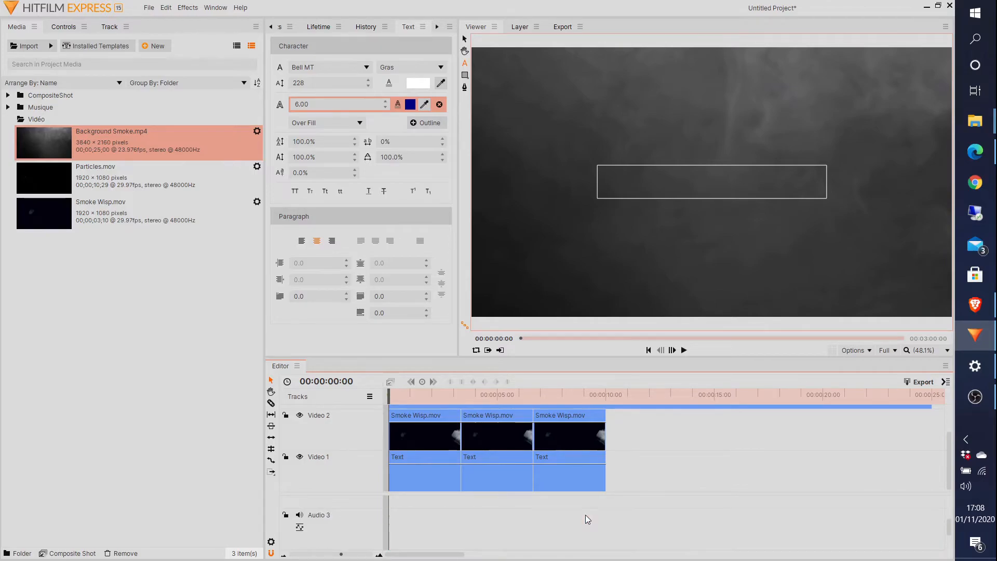
right_click(359, 522)
left_click(389, 542)
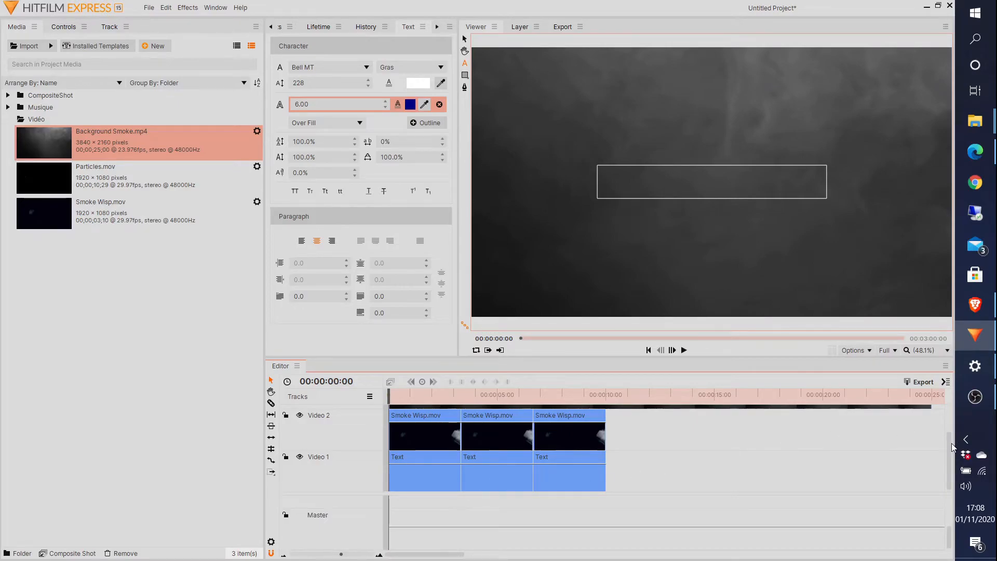
Slice Background Smoke.mp4 at the end of the last Smoke Wisp clip and delete the excess part
scroll(951, 426, "up", 1)
scroll(951, 427, "up", 5)
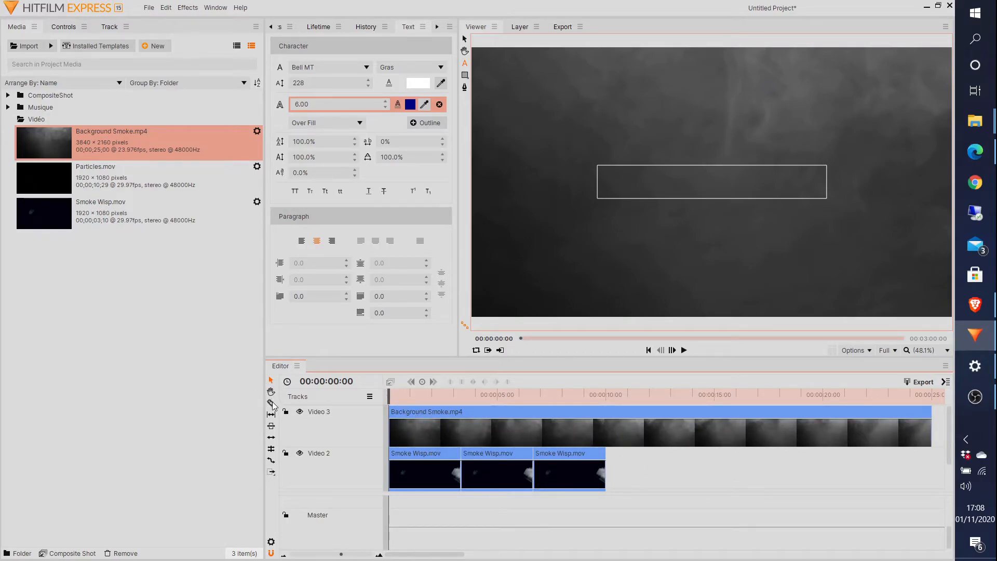
left_click(605, 418)
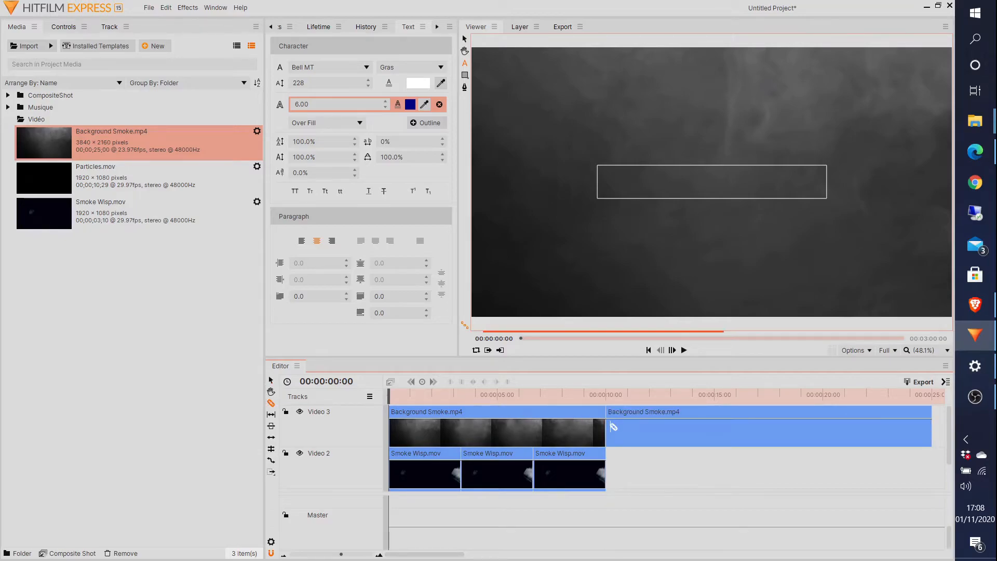
left_click(272, 380)
left_click(757, 434)
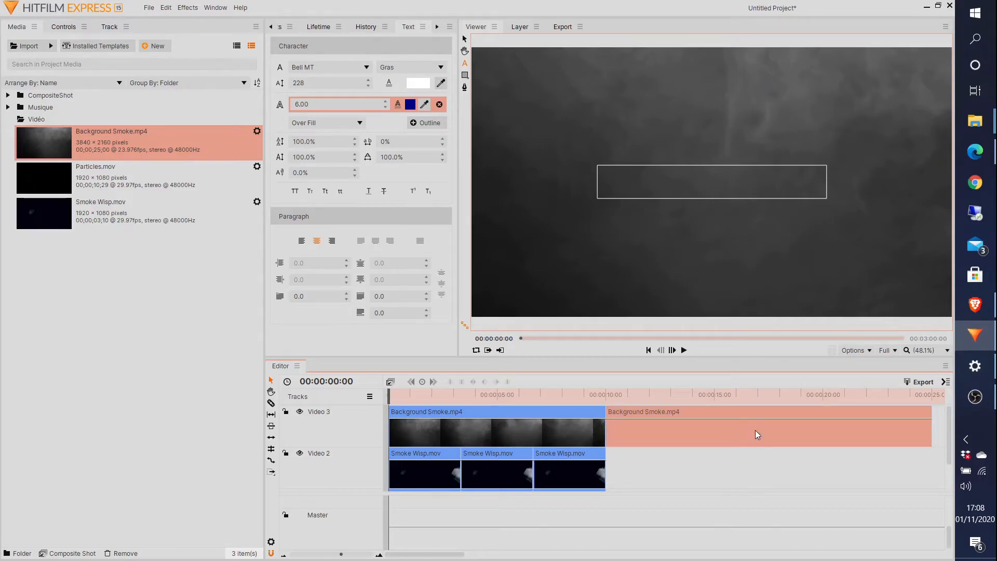
key("Delete")
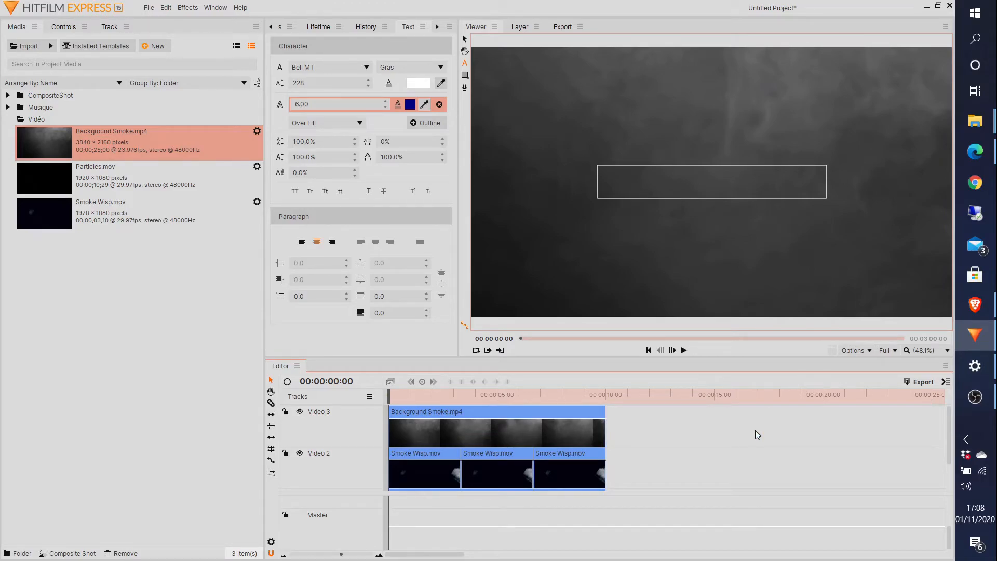
Set the blend mode of the Background Smoke.mp4 clip to Add
right_click(469, 411)
mouse_move(511, 94)
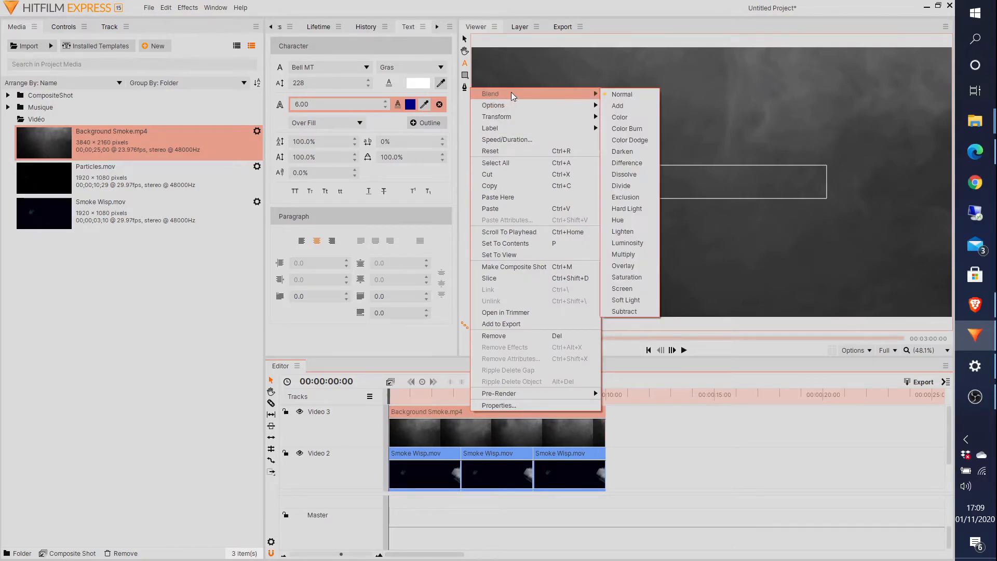
left_click(631, 106)
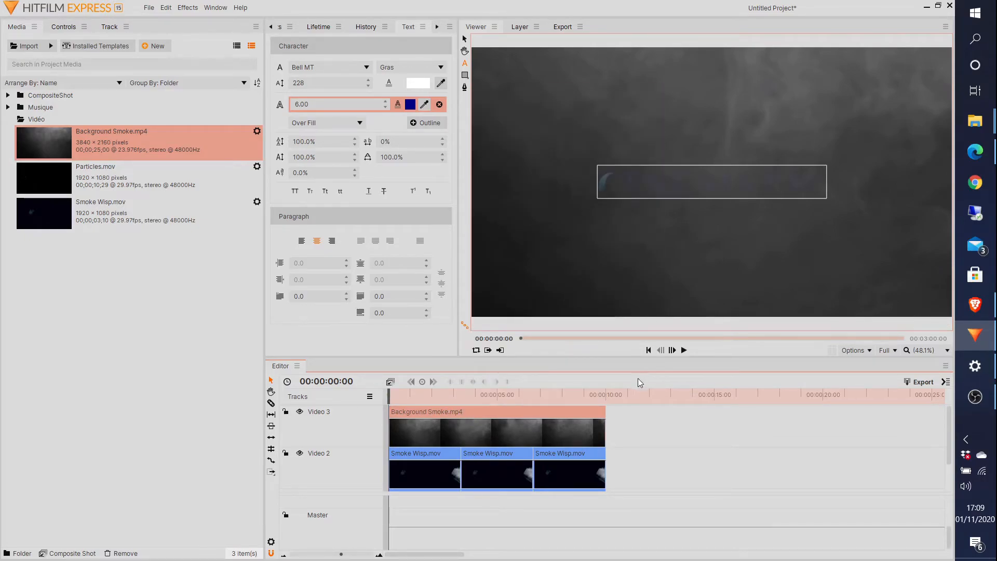
Play back the titles over the smoke background and return the playhead to the start
left_click(684, 350)
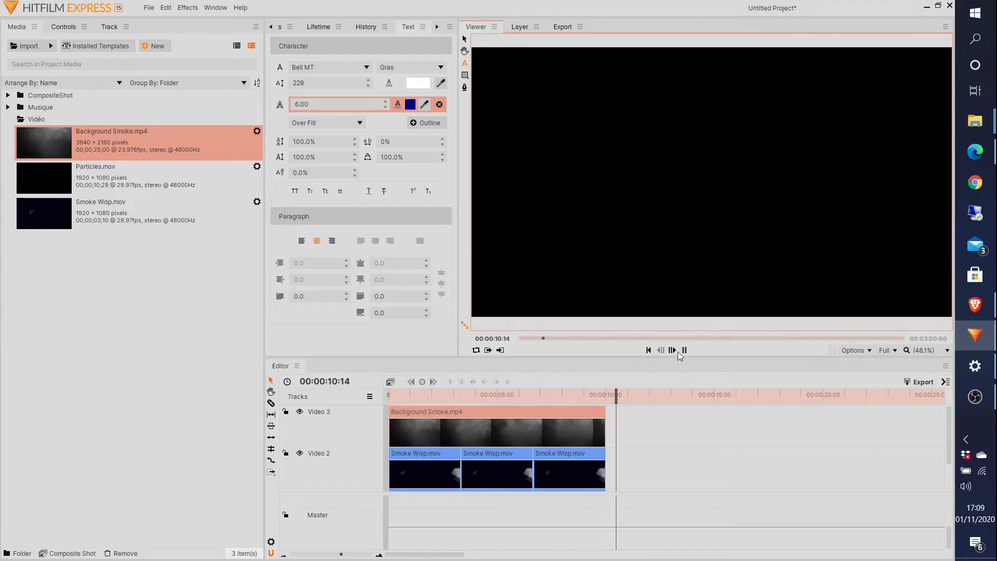
left_click(684, 350)
left_click_drag(640, 397, 380, 427)
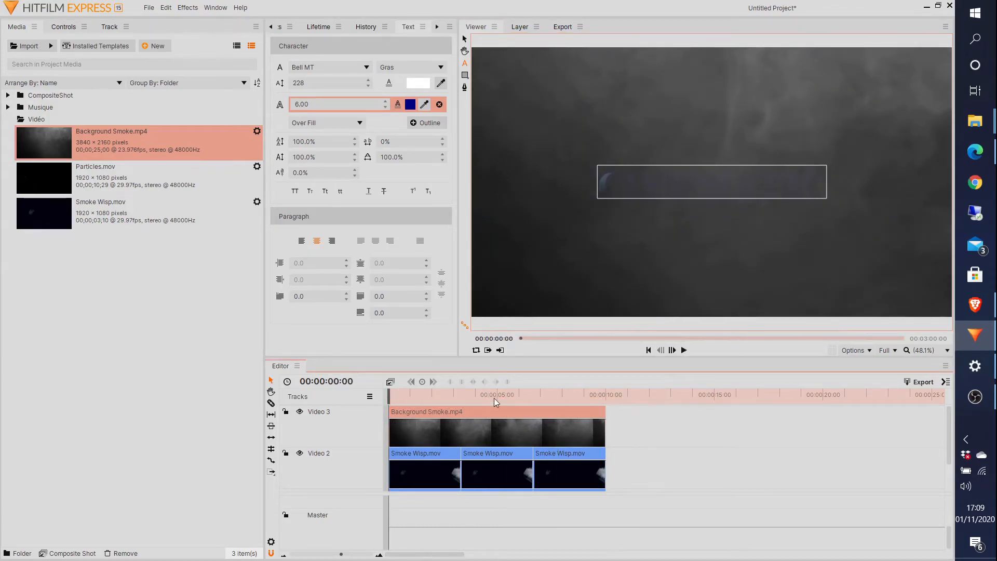
Find the Fade to Color transition and apply it at both cuts between the three text clips on Video 1
left_click(269, 29)
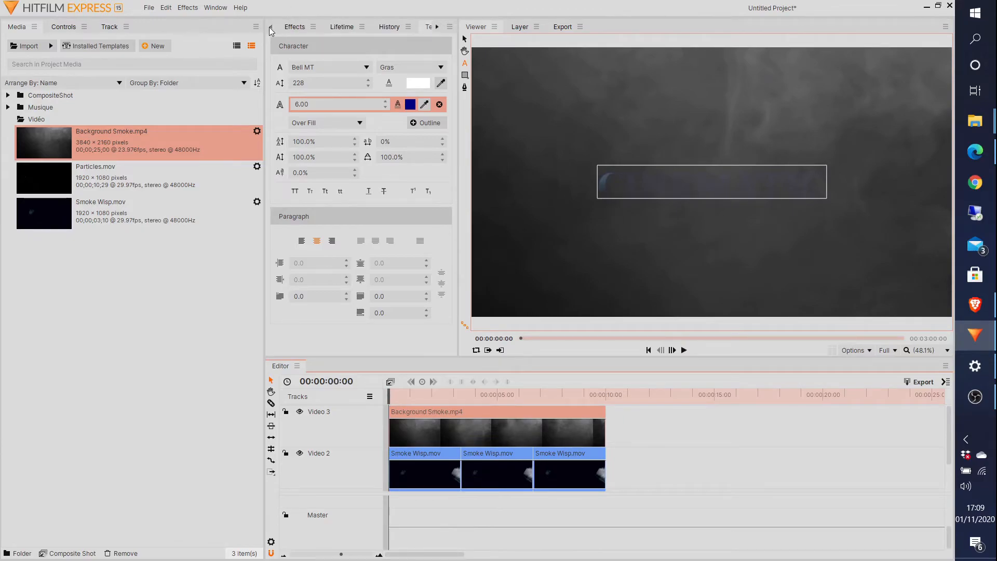
left_click(295, 28)
left_click(311, 46)
type("fade")
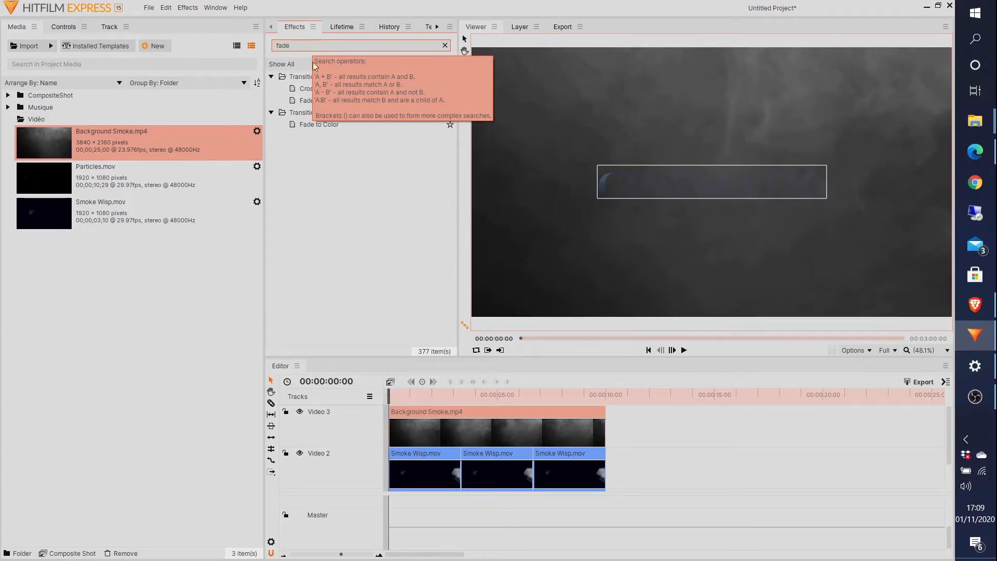
left_click(318, 125)
left_click_drag(310, 124, 461, 454)
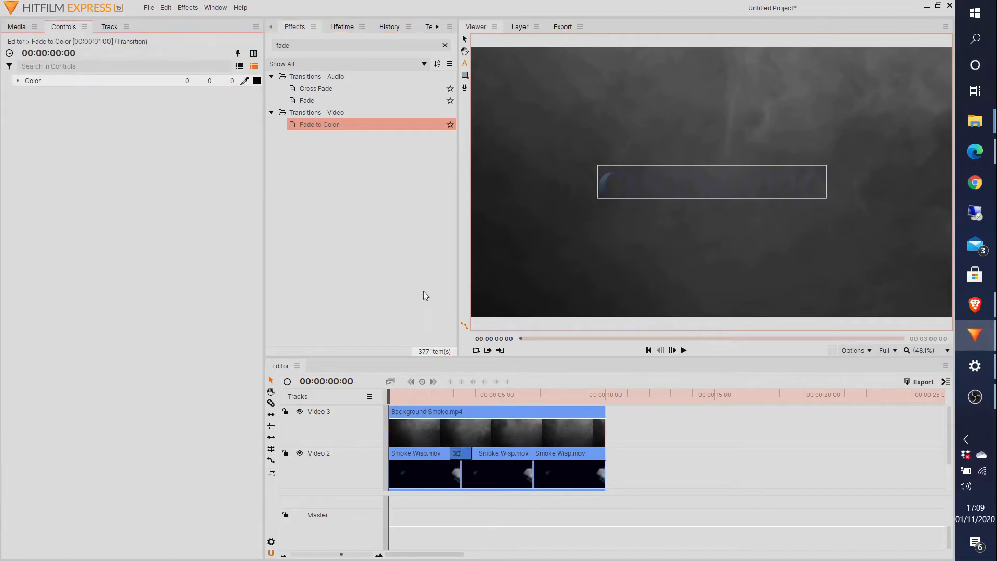
left_click_drag(302, 126, 533, 460)
mouse_move(531, 455)
left_mouse_down()
mouse_move(533, 481)
mouse_move(532, 458)
left_mouse_up()
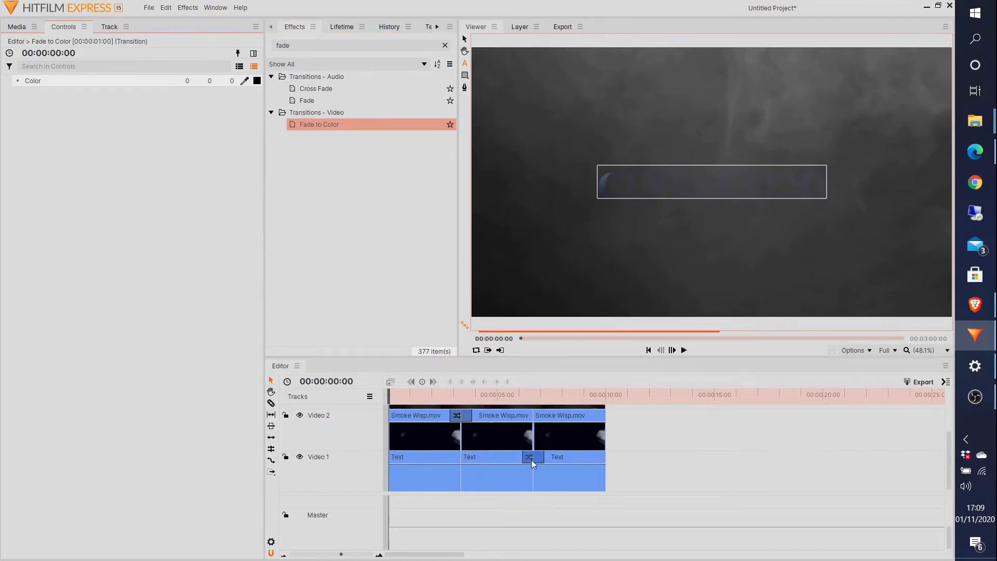
left_click_drag(468, 419, 462, 459)
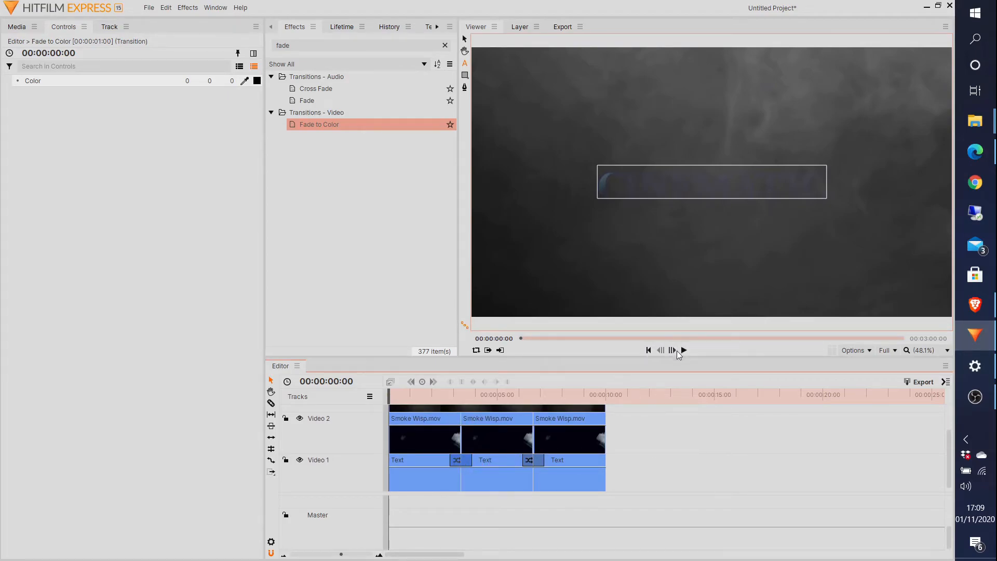
Play the sequence from the start to check the fades between the titles
left_click(650, 347)
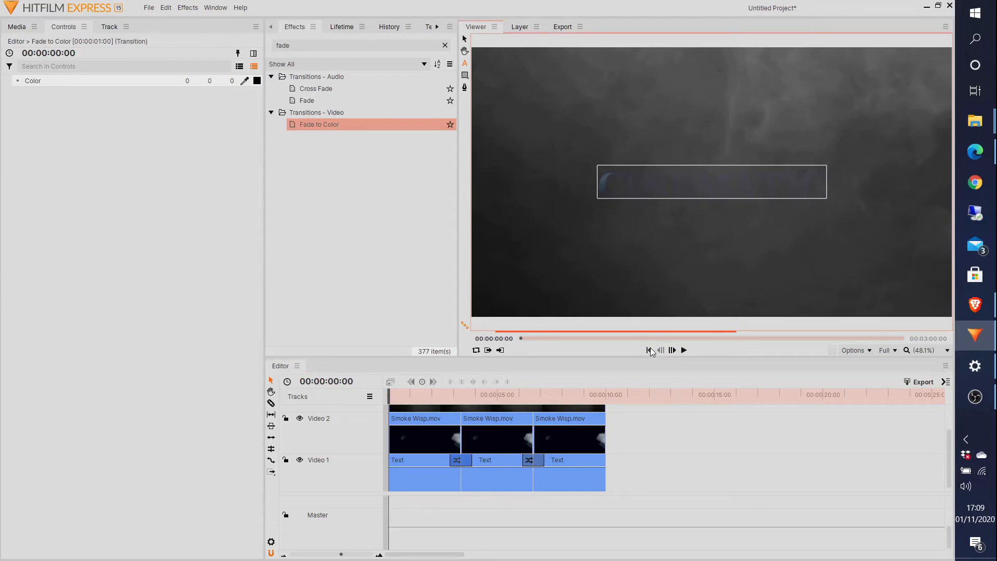
left_click(683, 351)
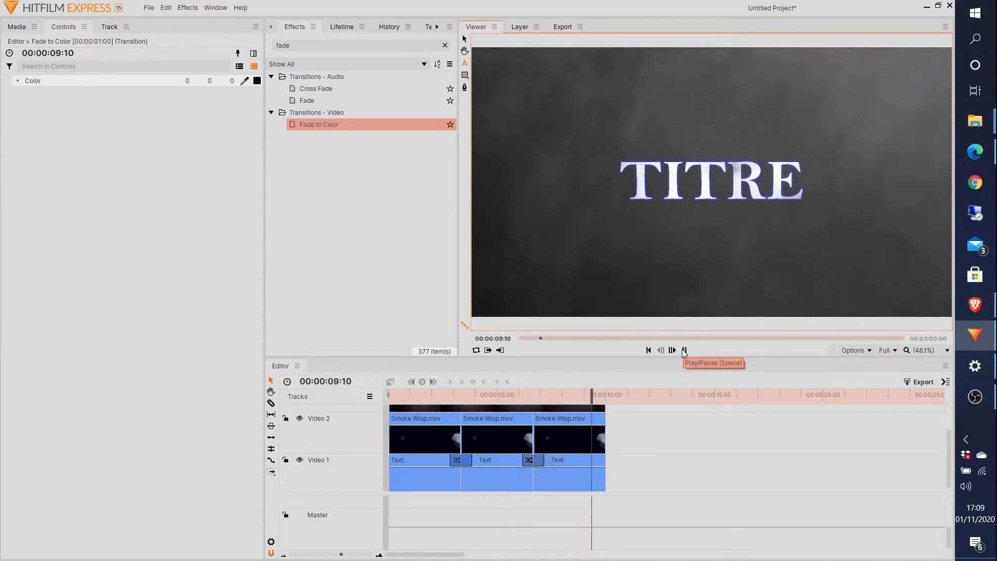
left_click(685, 351)
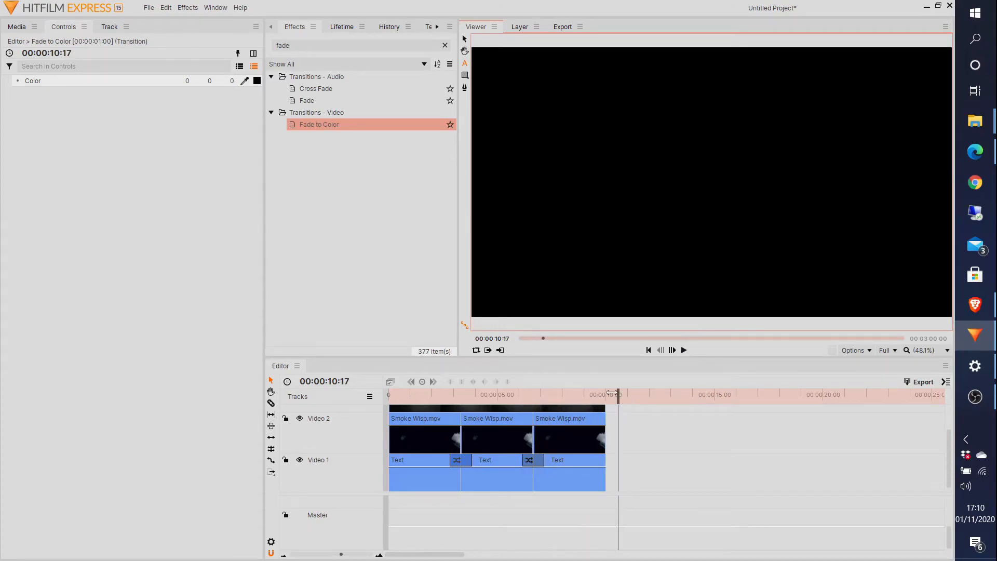
Set the opacity of the TITRE text clip to 80%
left_click_drag(612, 393, 559, 395)
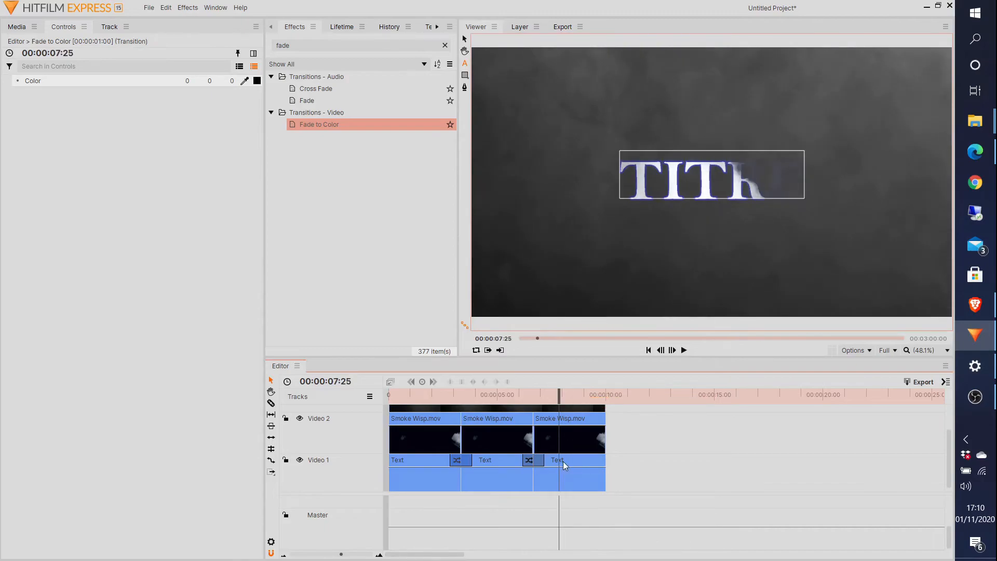
left_click(564, 460)
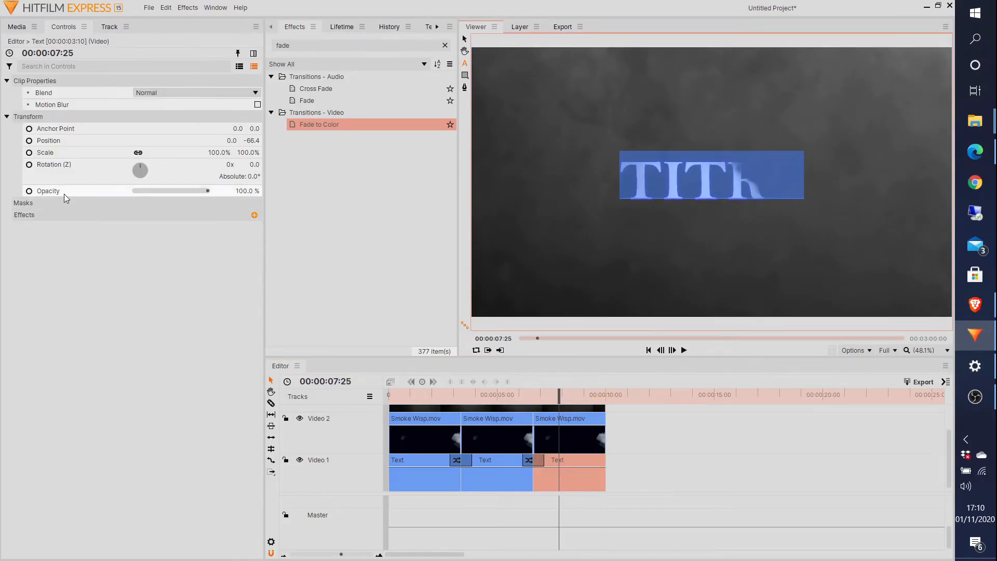
left_click(17, 27)
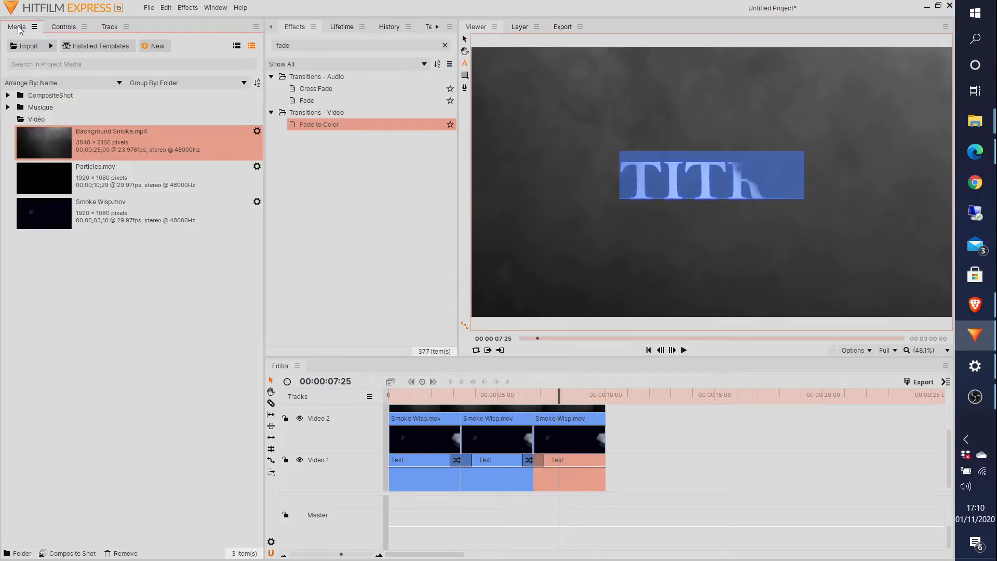
left_click(53, 29)
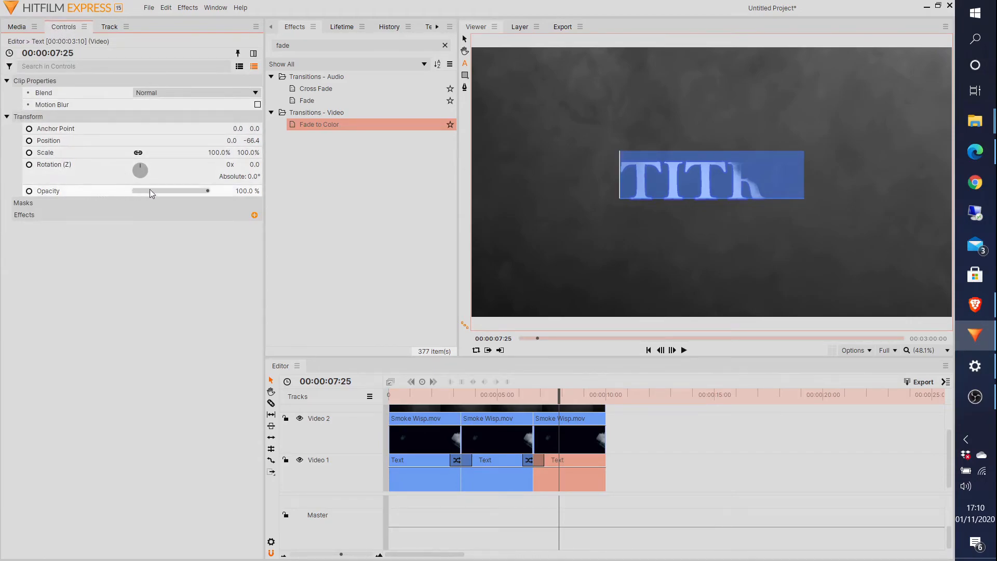
left_click(241, 191)
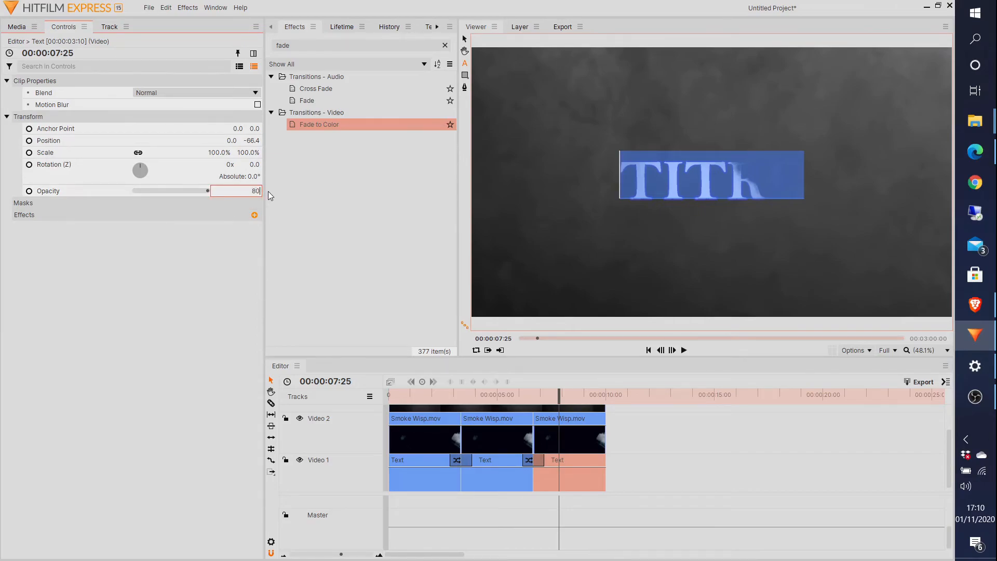
key("Return")
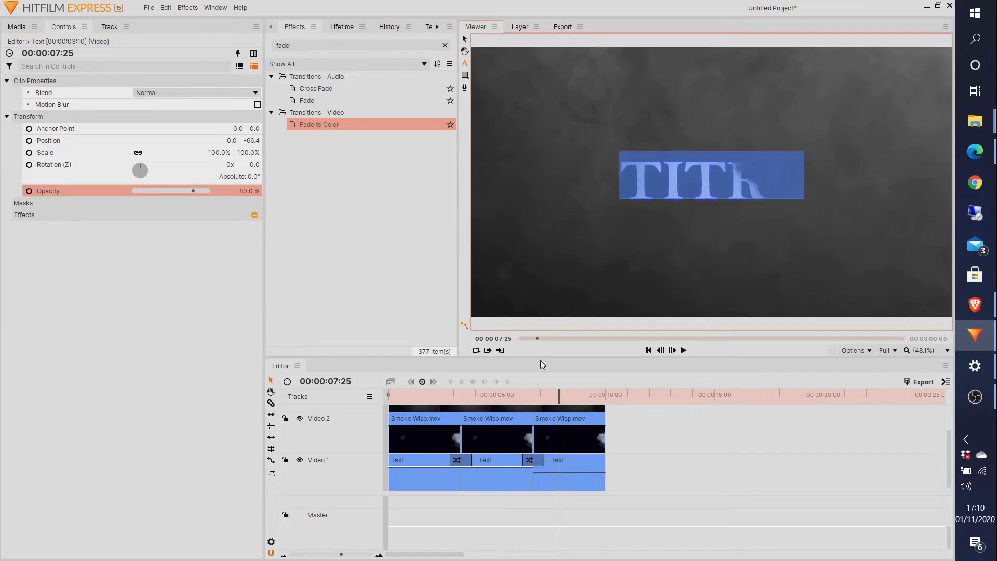
Play the sequence from the start to check the TITRE text's opacity and return the playhead to the beginning
left_click_drag(558, 398, 388, 404)
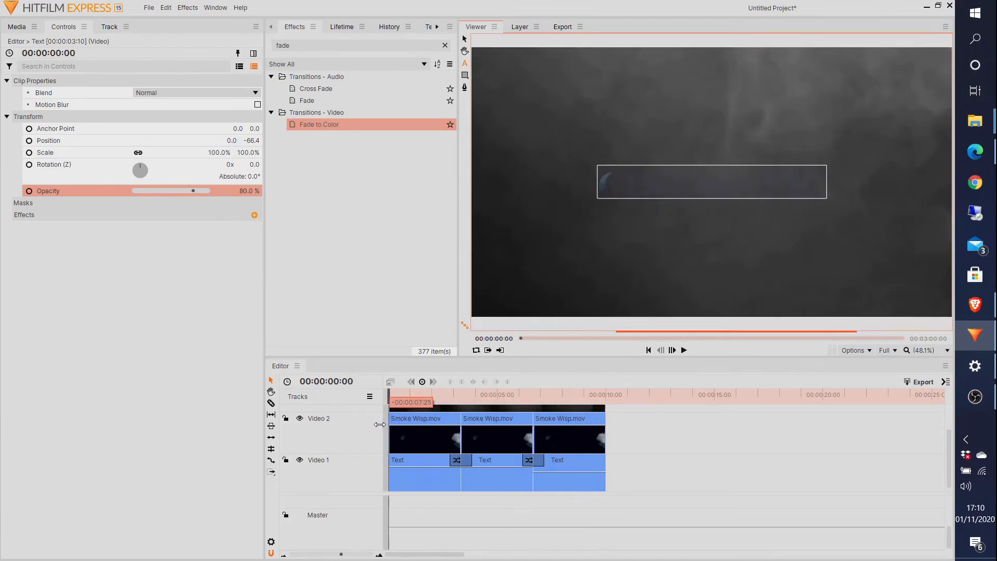
left_click(683, 349)
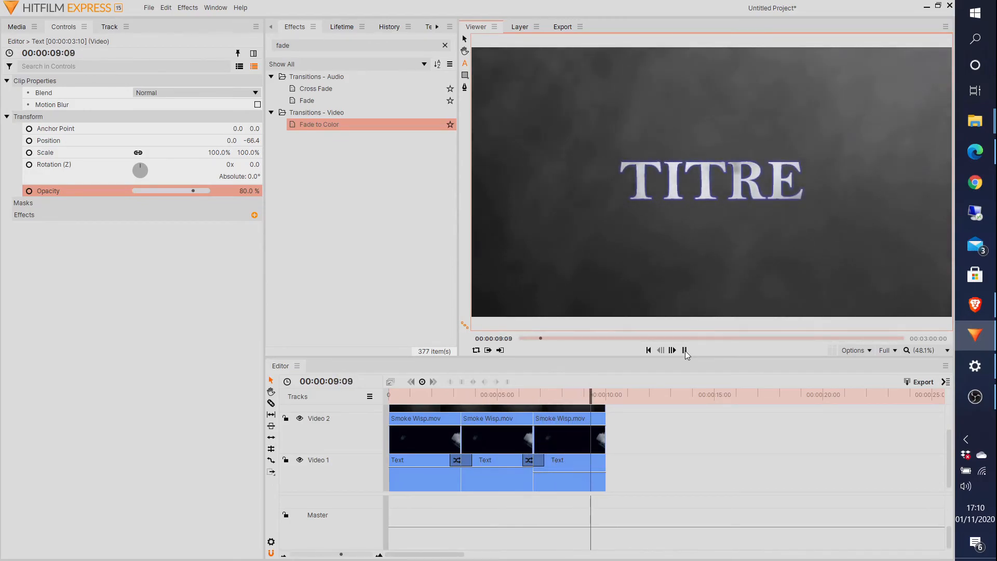
left_click(684, 351)
left_click_drag(645, 396, 389, 398)
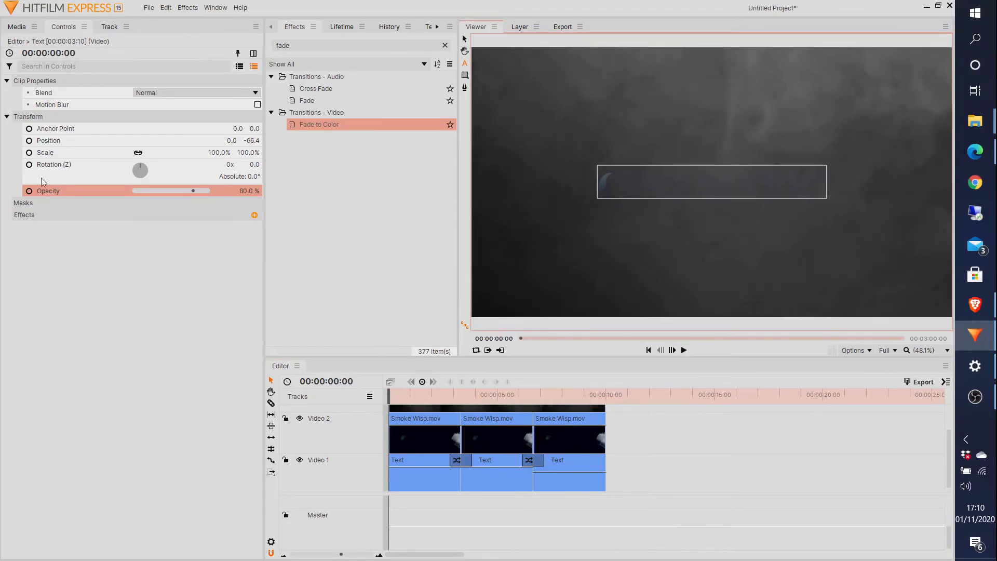
Show the project media and select the Particles.mov clip in the video folder
left_click(19, 30)
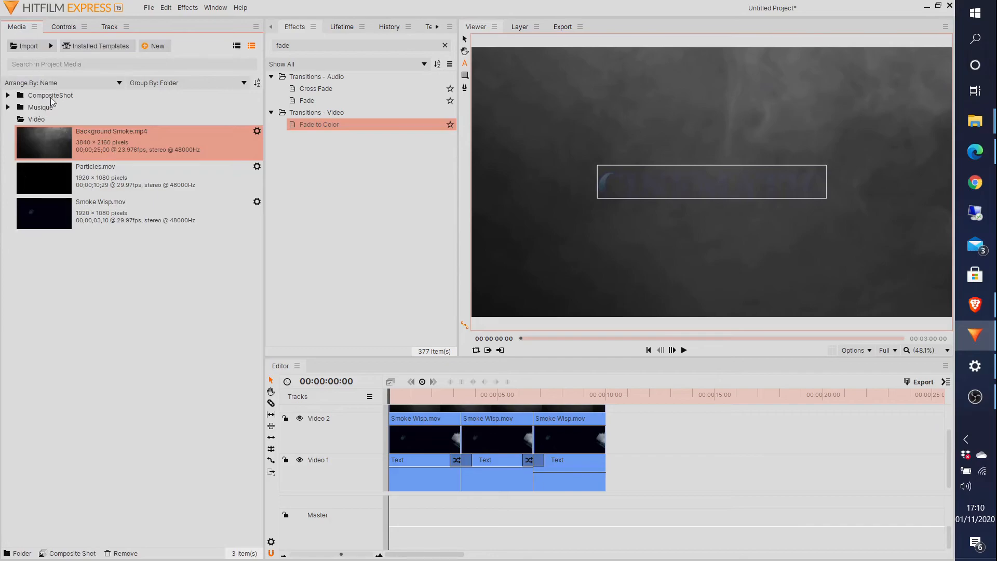
left_click(86, 173)
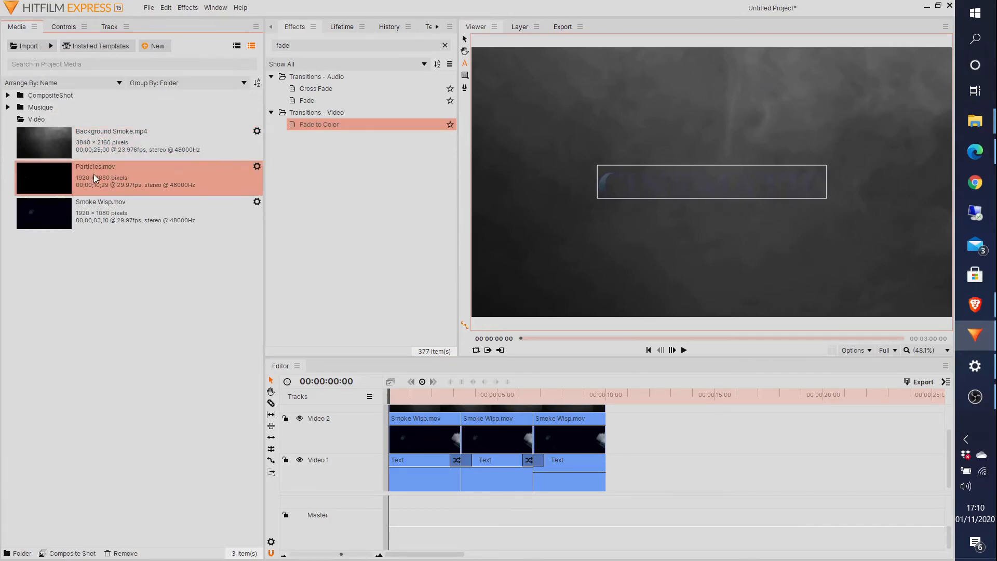
left_click_drag(63, 173, 307, 356)
left_click_drag(389, 410, 418, 400)
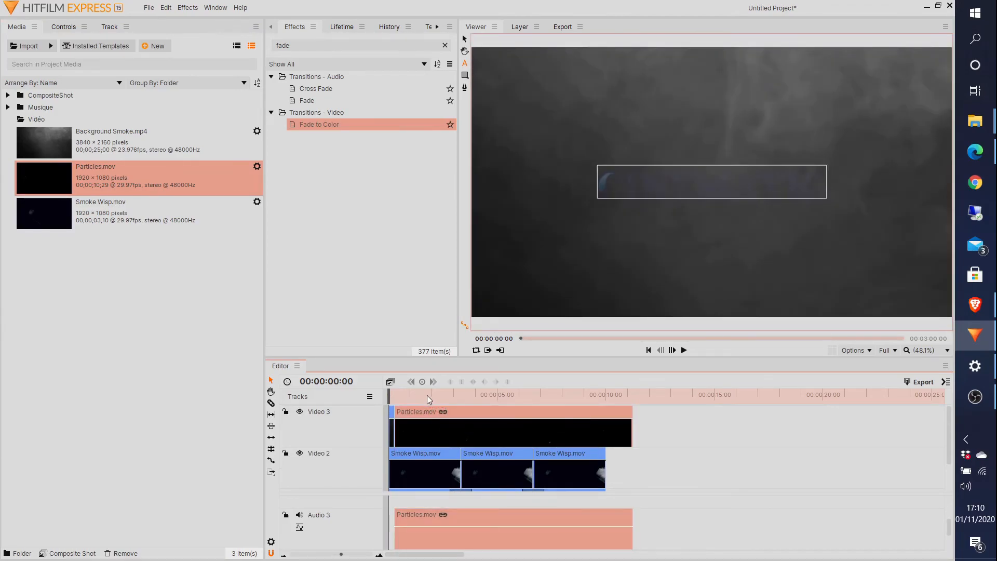
left_click(165, 7)
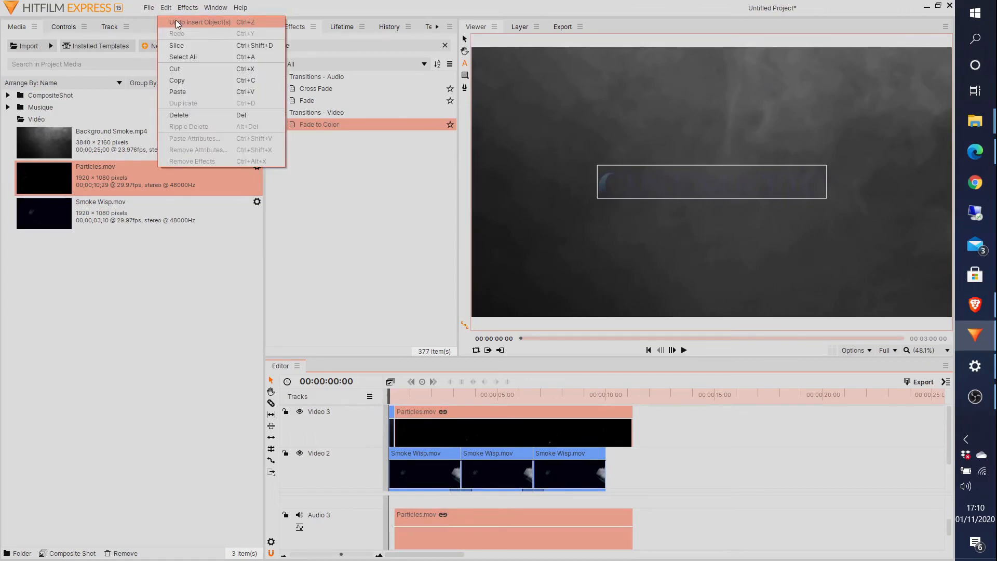
left_click(175, 22)
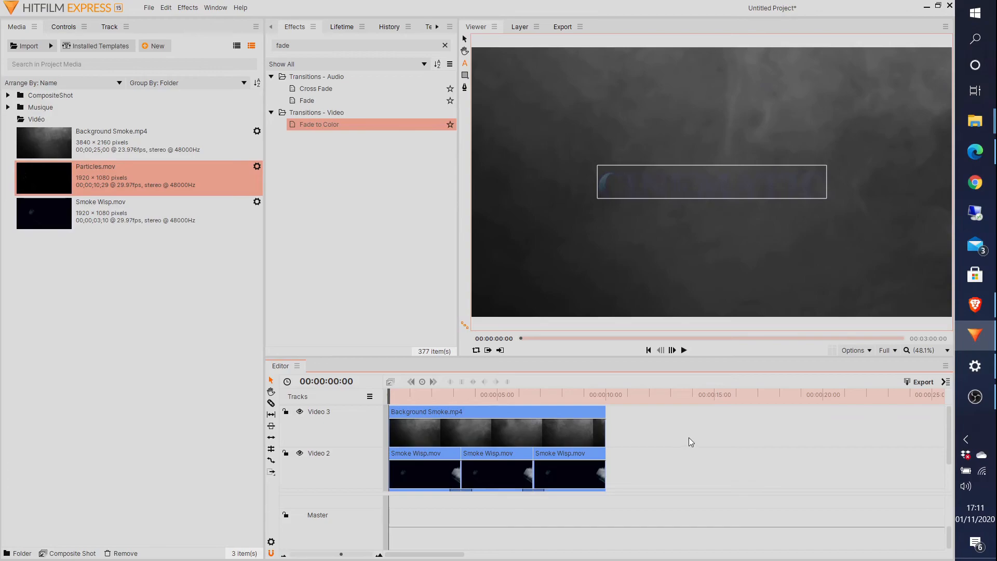
Place Particles.mov on a new video track above Background Smoke.mp4 at the sequence start, then unlink and delete its audio
left_click_drag(83, 172, 397, 404)
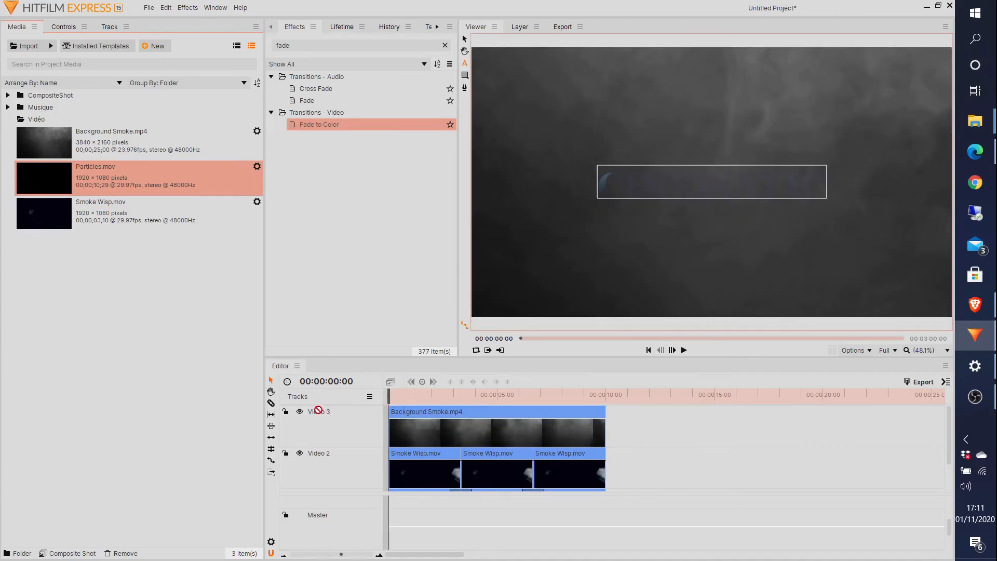
left_click_drag(422, 407, 389, 412)
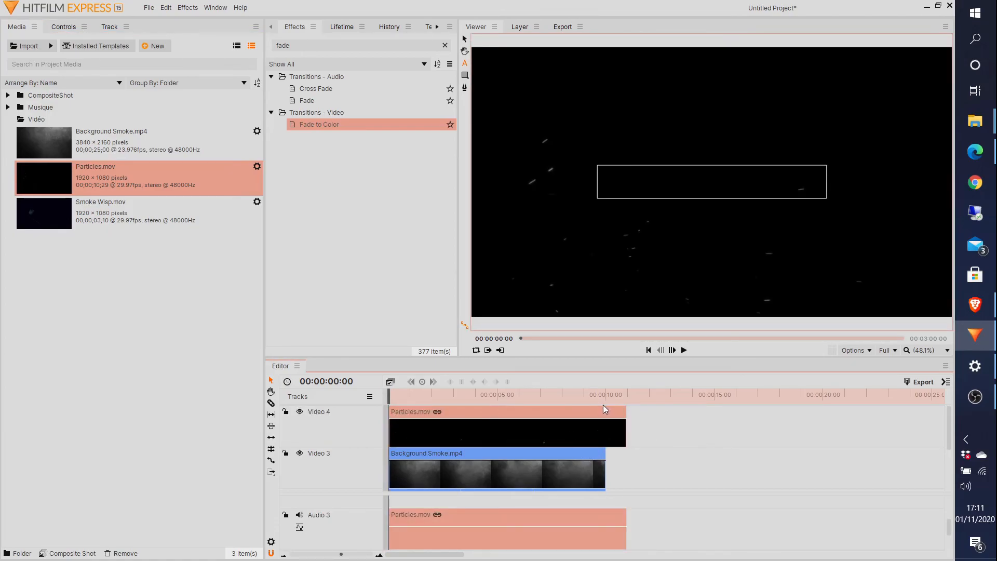
right_click(582, 409)
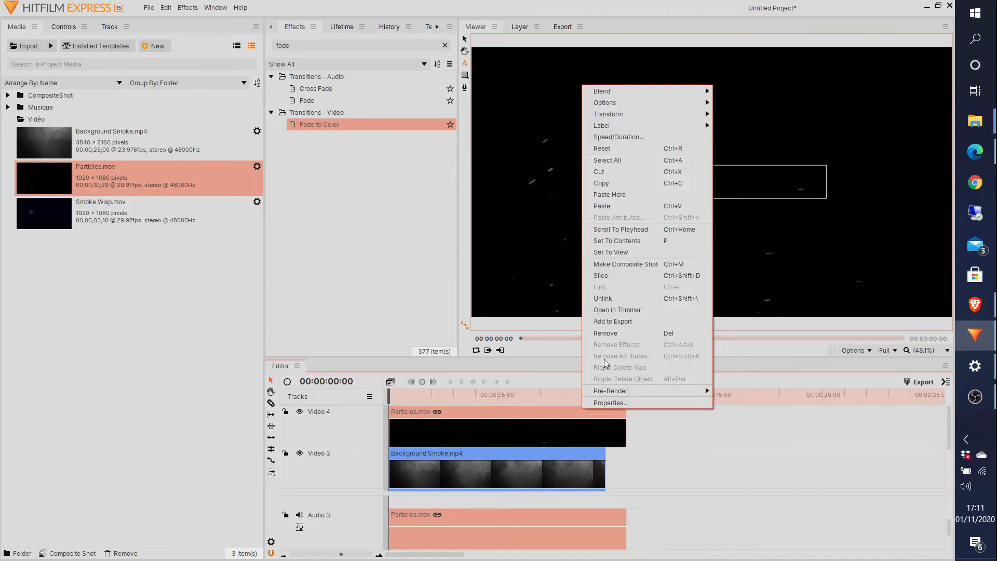
left_click(602, 412)
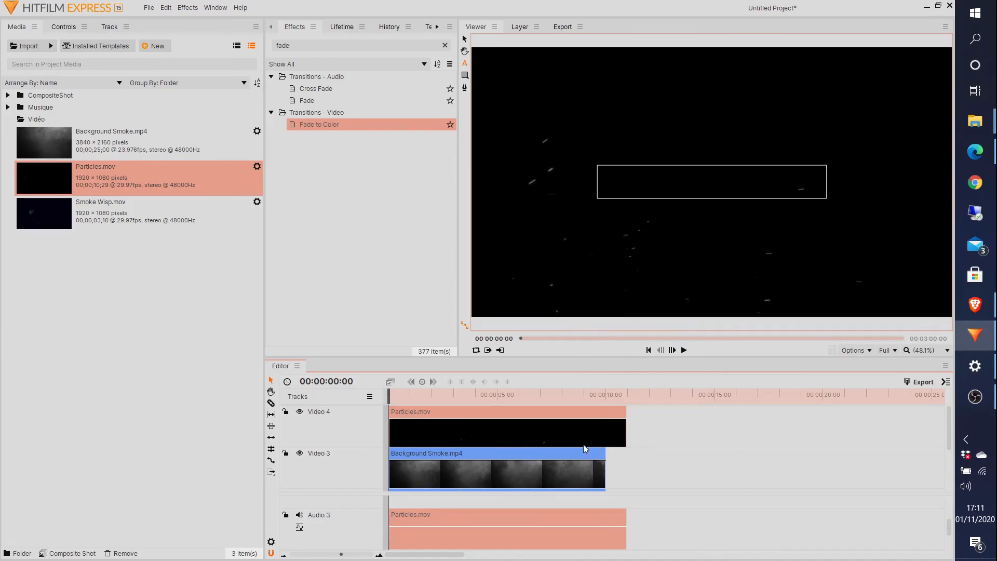
left_click(625, 506, "ctrl")
left_click(602, 516, "ctrl")
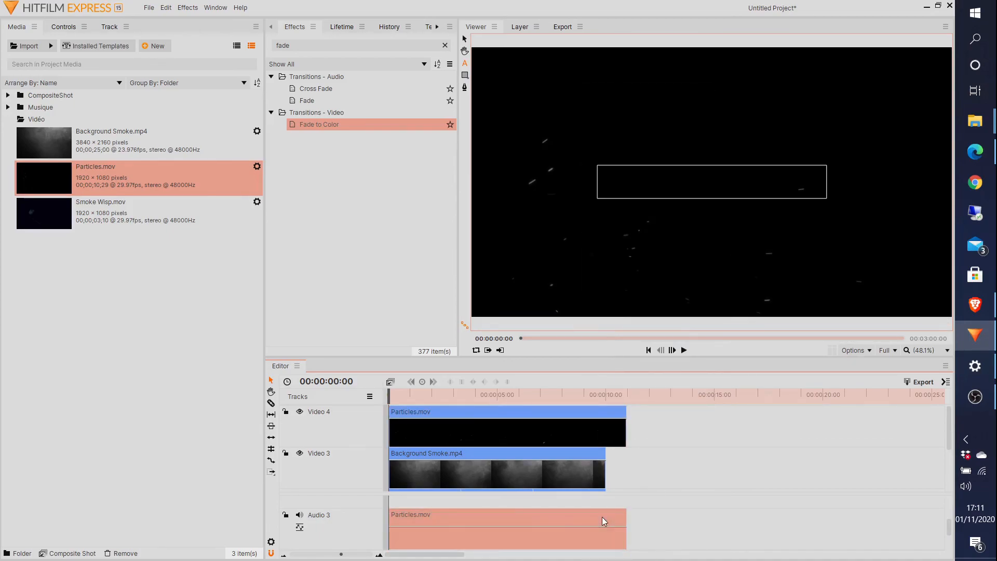
key("Delete")
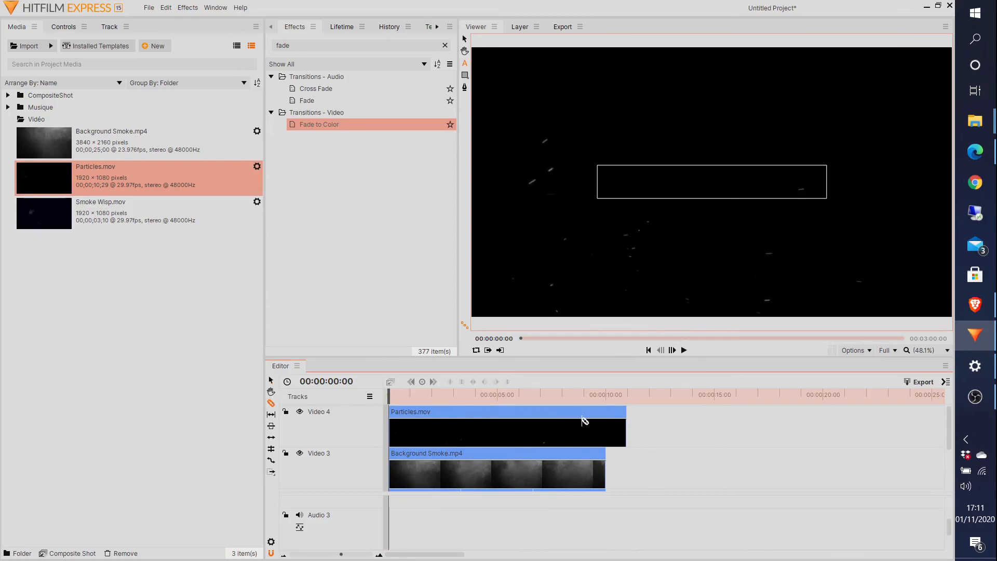
Slice the Particles.mov clip at the end of Background Smoke.mp4 and delete the excess part
left_click(610, 422)
left_click(270, 380)
key("Delete")
Set the blend mode of the Particles.mov clip to Add and play the sequence to check the particles over the titles
left_click(527, 412)
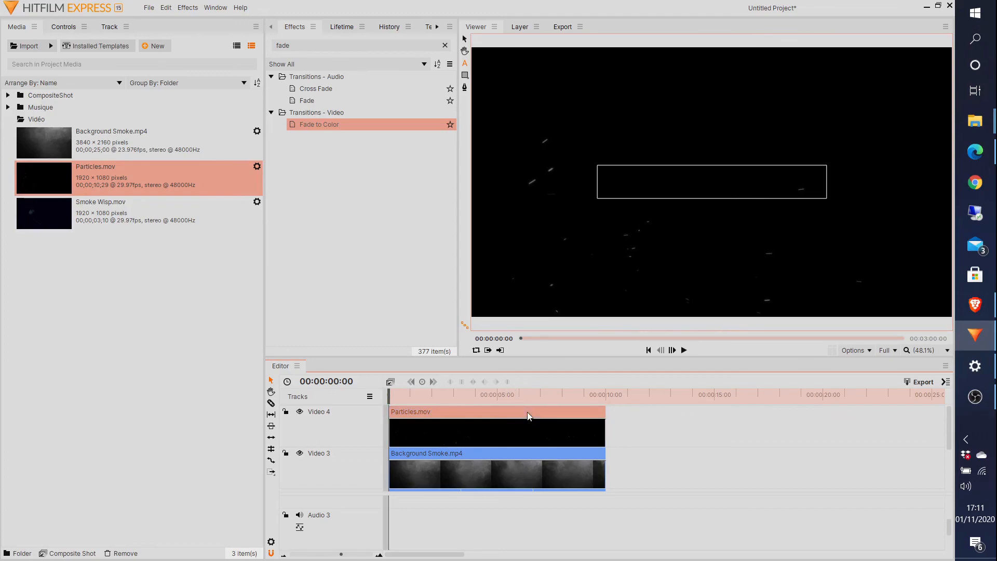
right_click(527, 412)
mouse_move(588, 95)
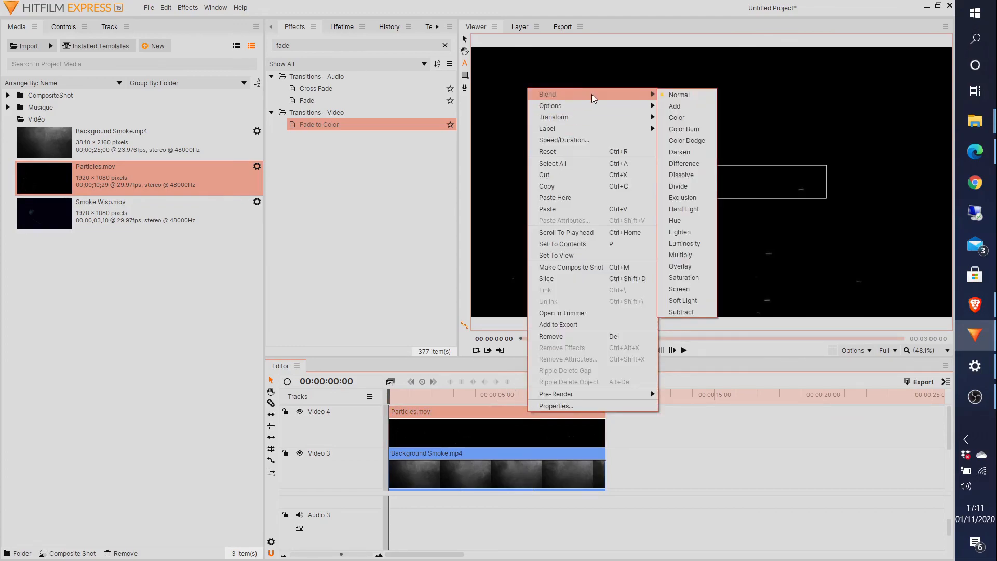
left_click(687, 106)
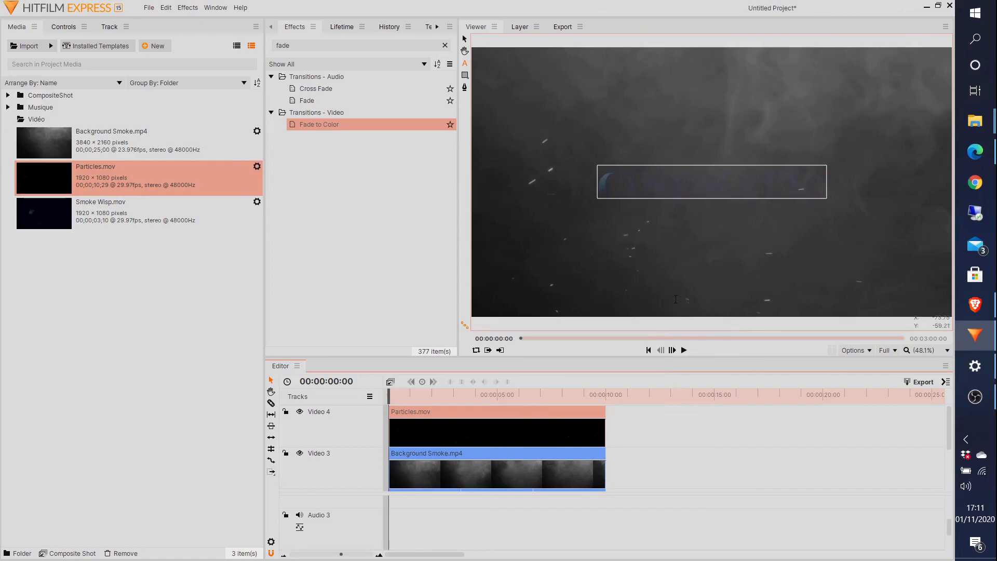
left_click(683, 350)
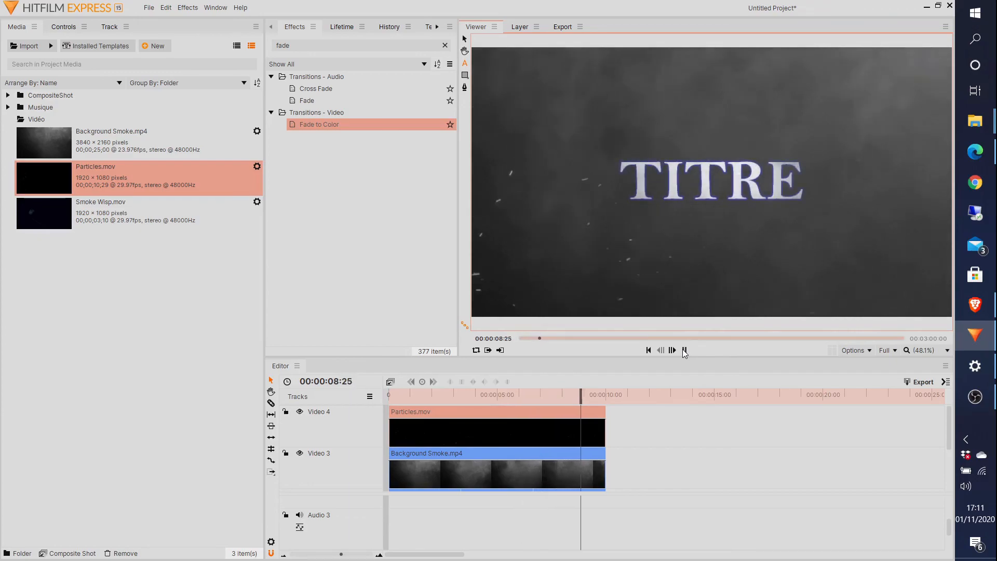
left_click(684, 350)
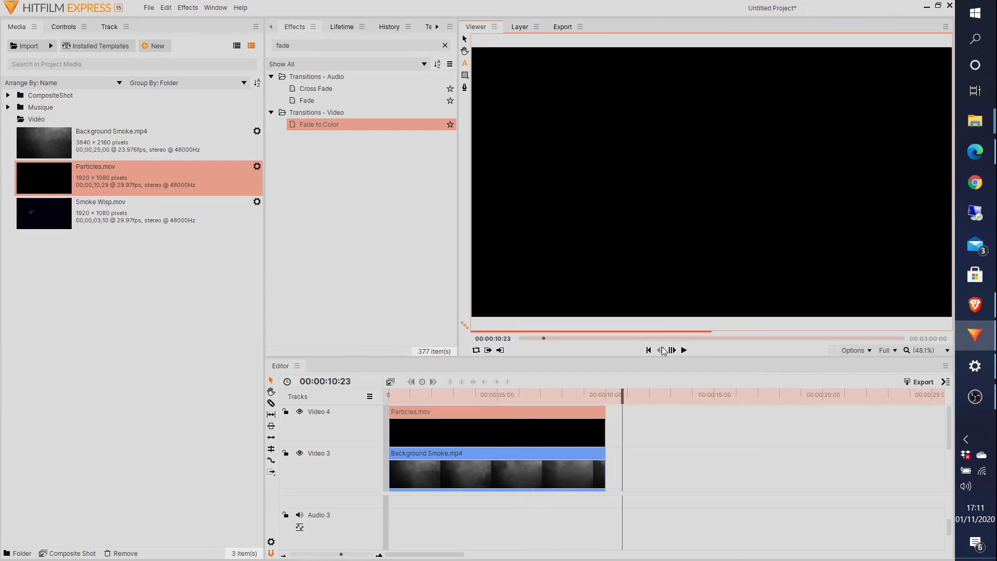